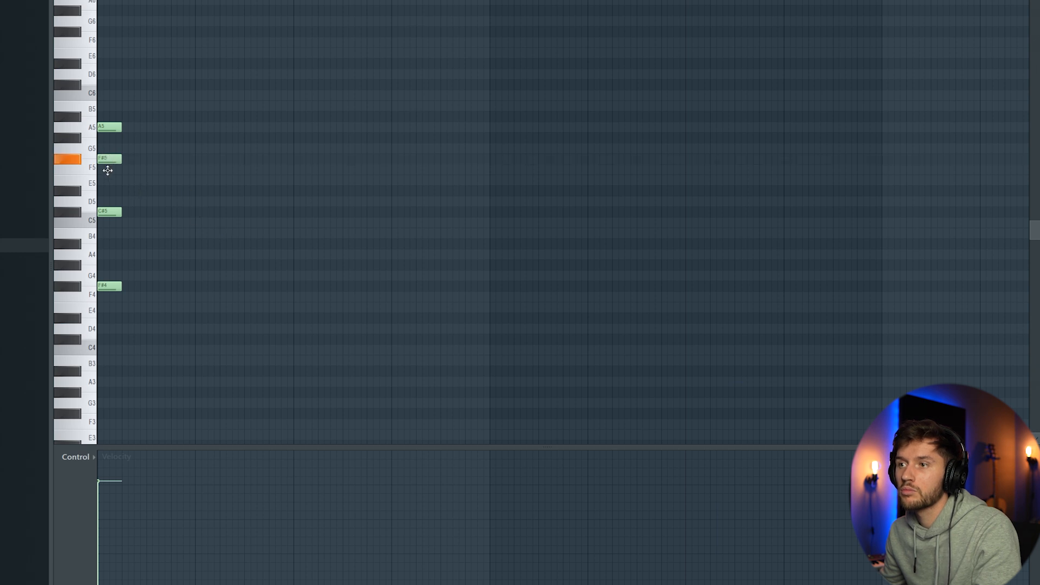
Step: Play back the chord sketch and add a D#4 bass note under the last chord (G#4, F#5, B5, D#6)
key("space")
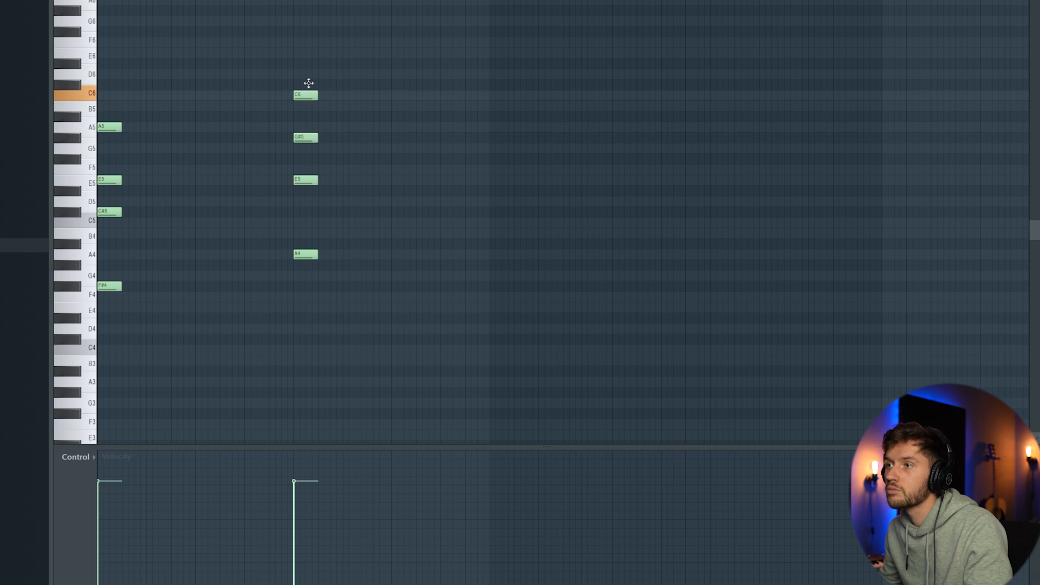
key("space")
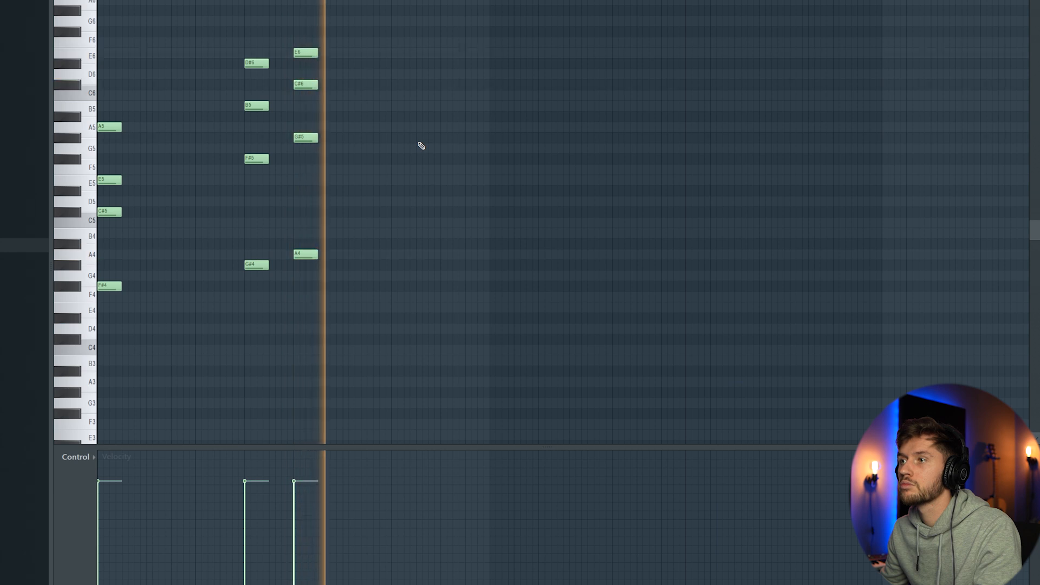
key("space")
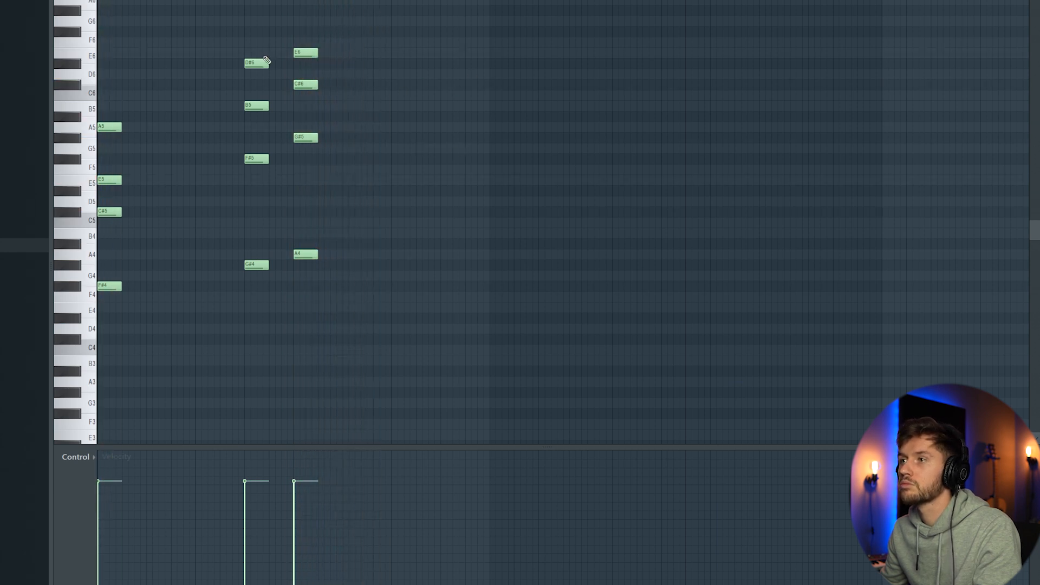
key("space")
left_click(453, 318)
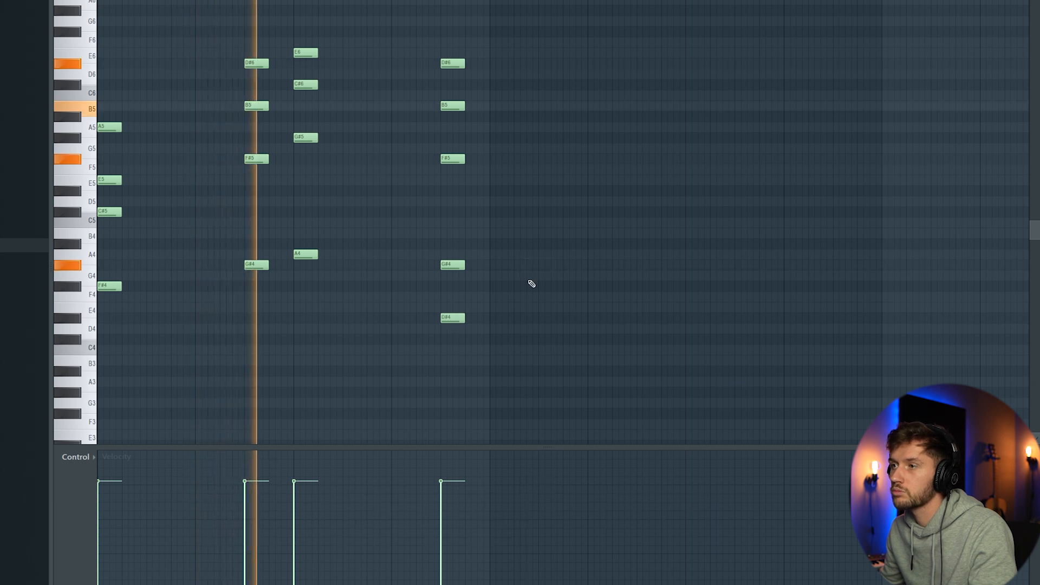
key("ctrl+a")
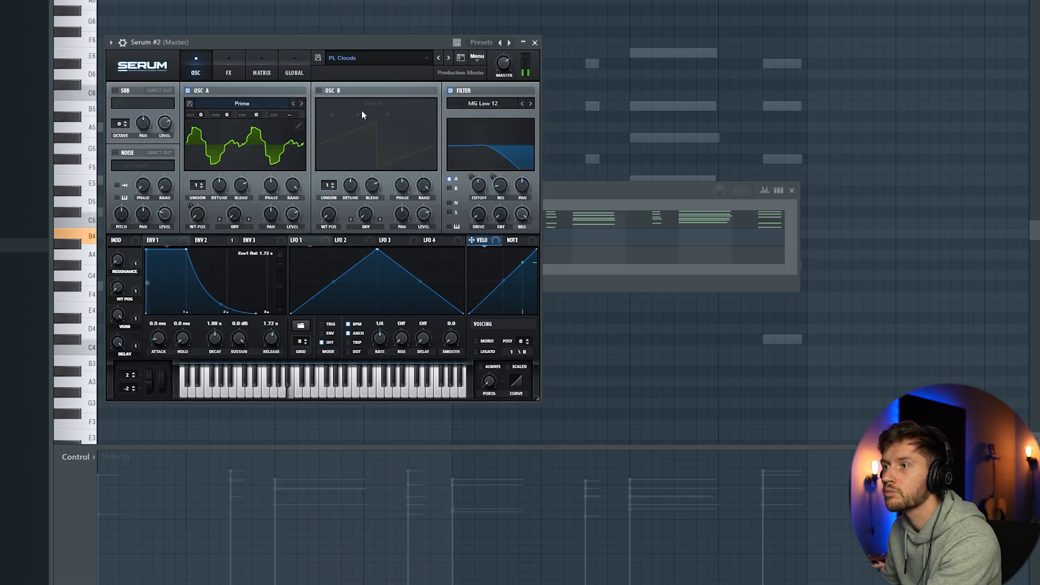
Step: Copy the Serum channel's chord notes into the Serum #2 channel and open that synth's effects settings
left_click(576, 196)
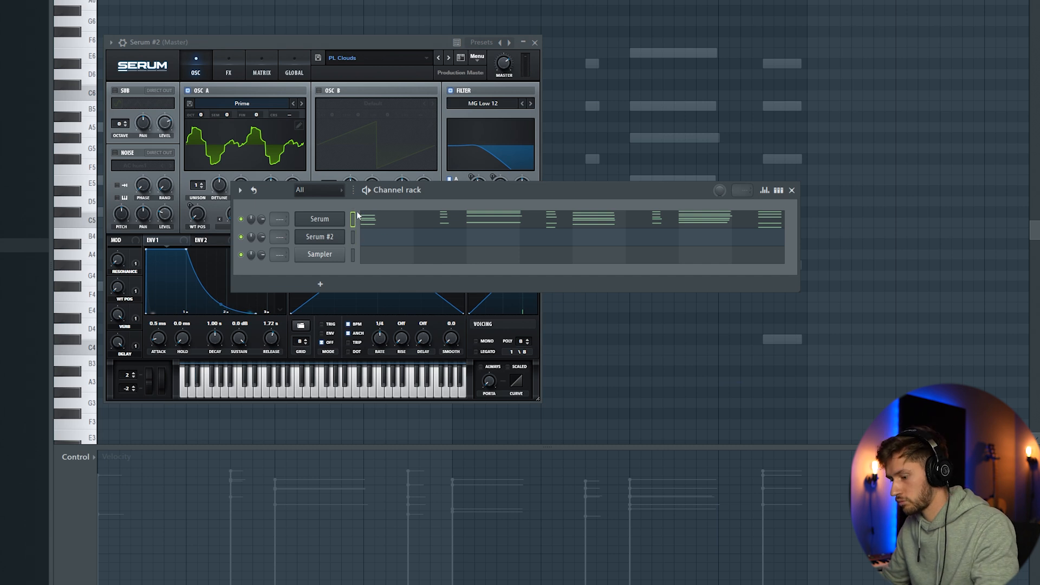
left_click(352, 236)
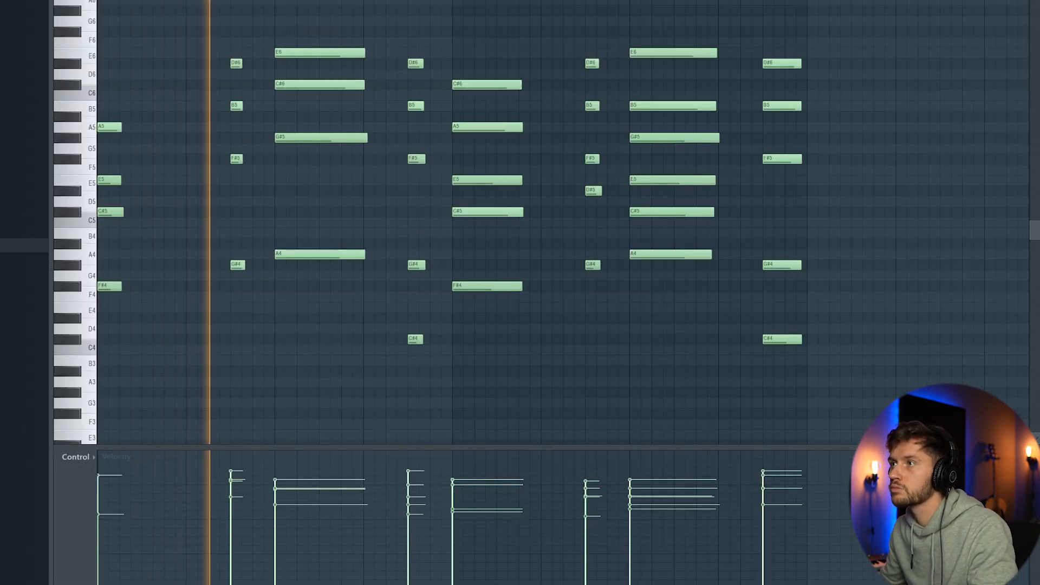
key("F6")
left_click(336, 245)
left_click(228, 65)
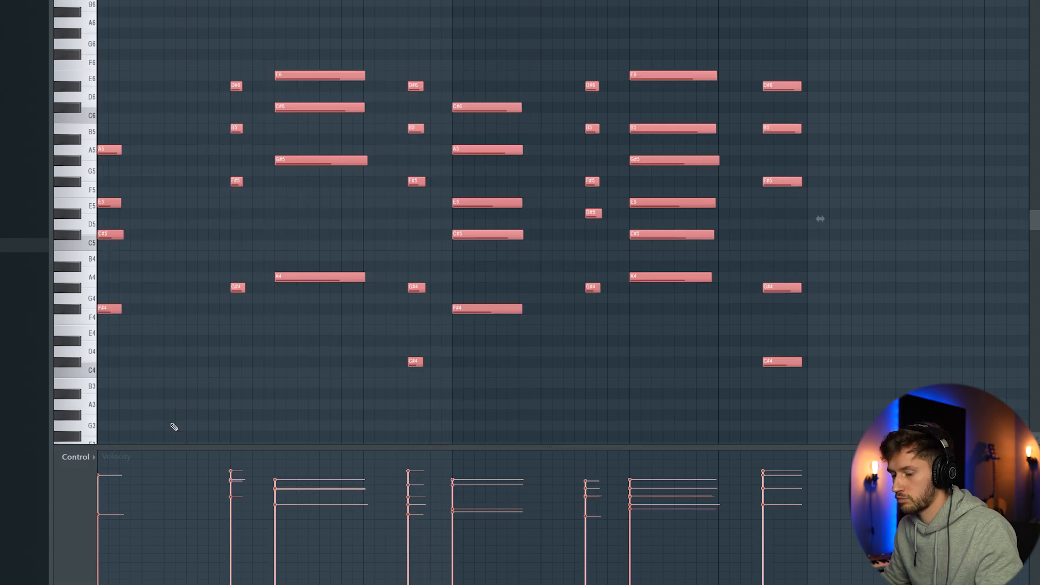
Step: Transpose all the Serum #2 chord notes down one octave and listen to them with the original part
key("ctrl+Down")
key("space")
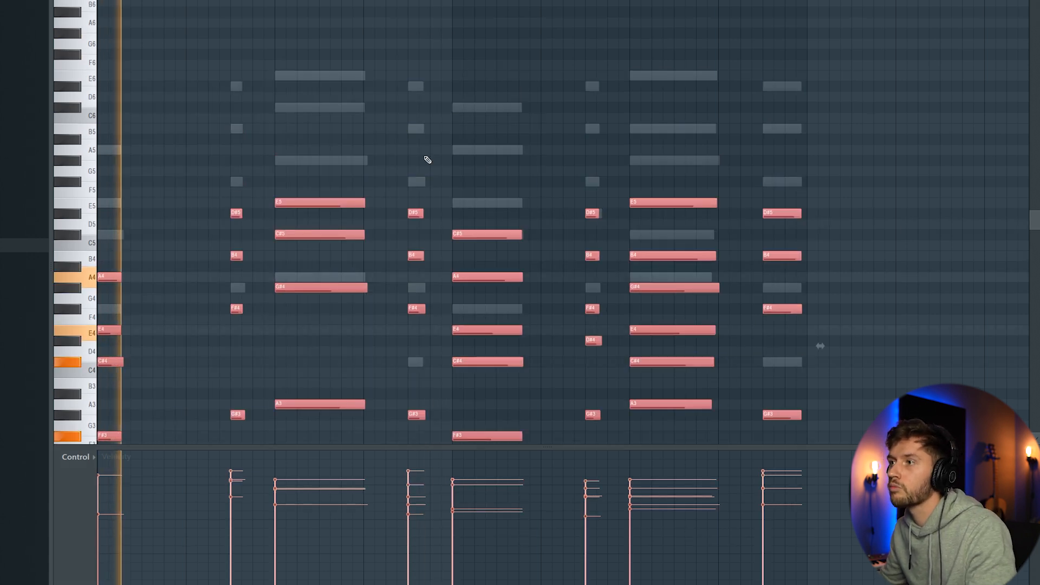
key("ctrl+d")
scroll(442, 135, "down", 2)
scroll(438, 142, "up", 1)
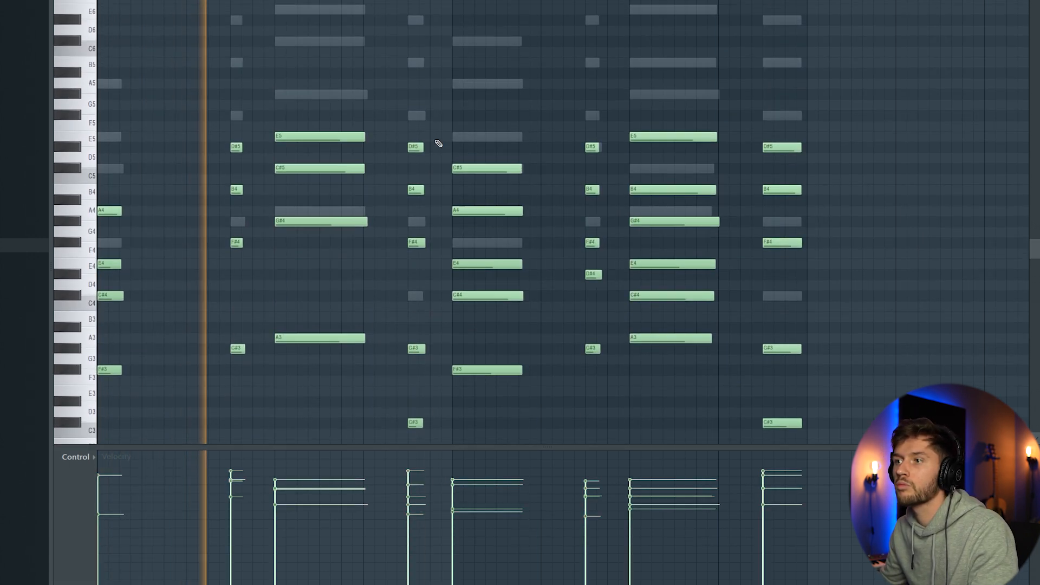
Step: Insert a third Serum instrument and load the PL Tranquil pluck preset from its preset browser
key("F6")
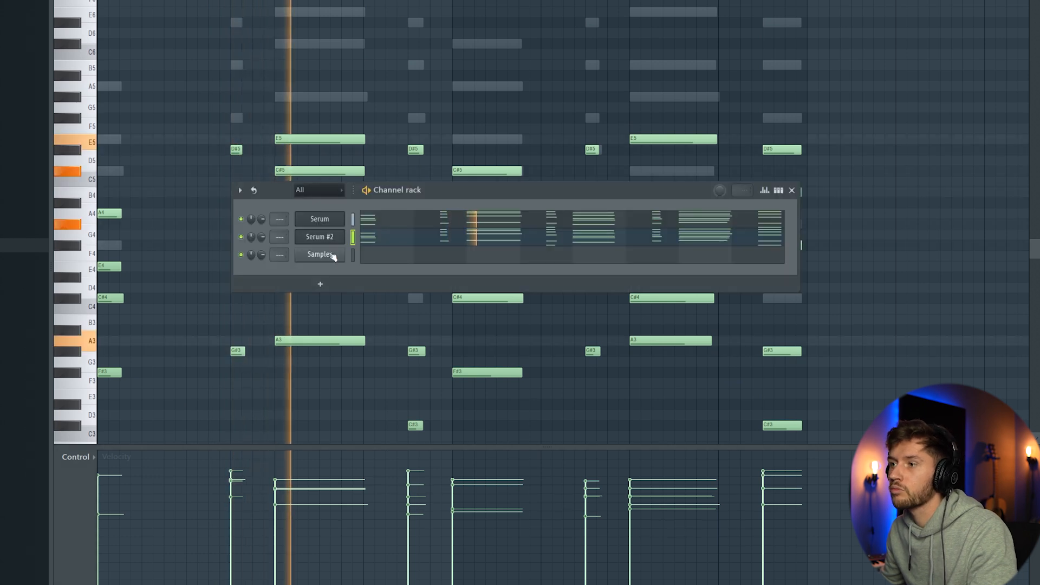
right_click(332, 255)
mouse_move(383, 352)
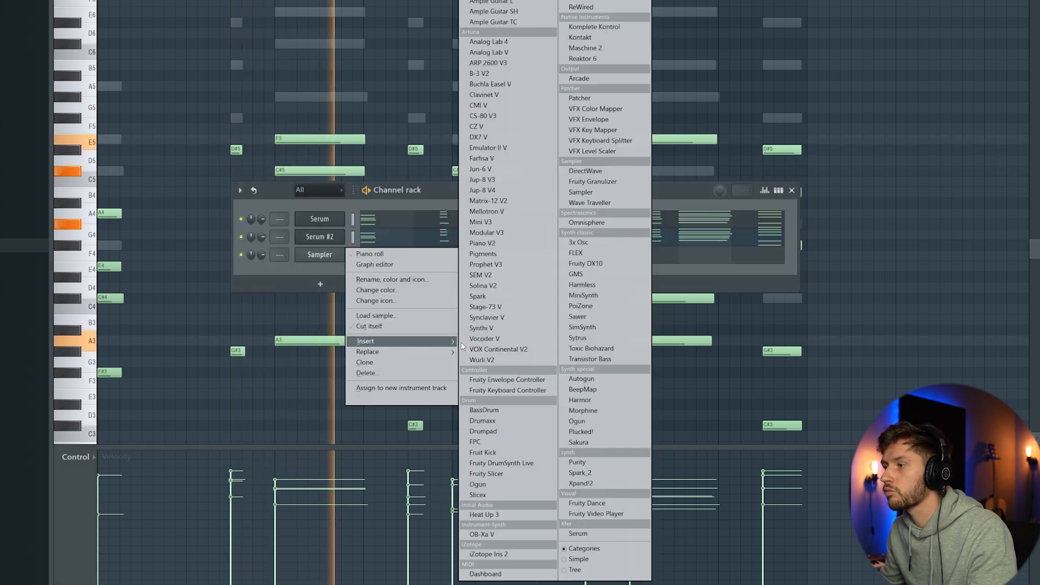
left_click(593, 532)
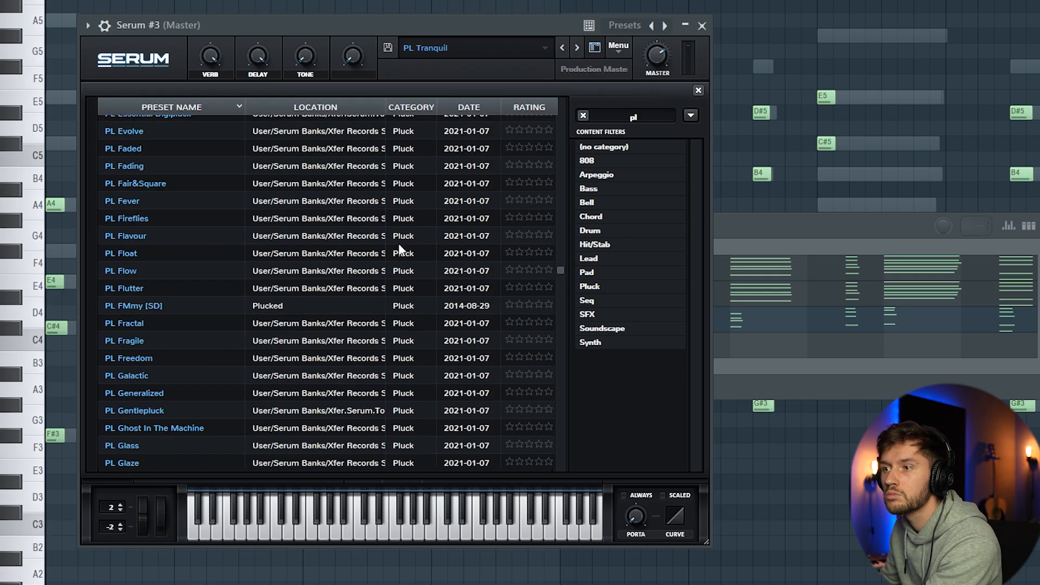
left_click(594, 48)
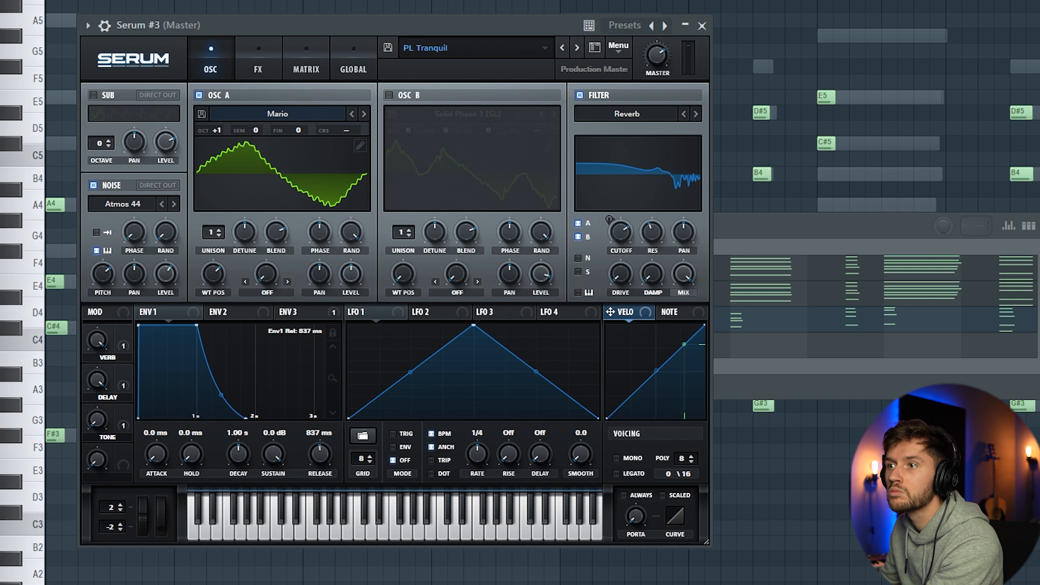
Step: Play the pattern with Serum #3 and lower the level of its Atmos 44 noise oscillator
left_click(810, 241)
left_click(278, 33)
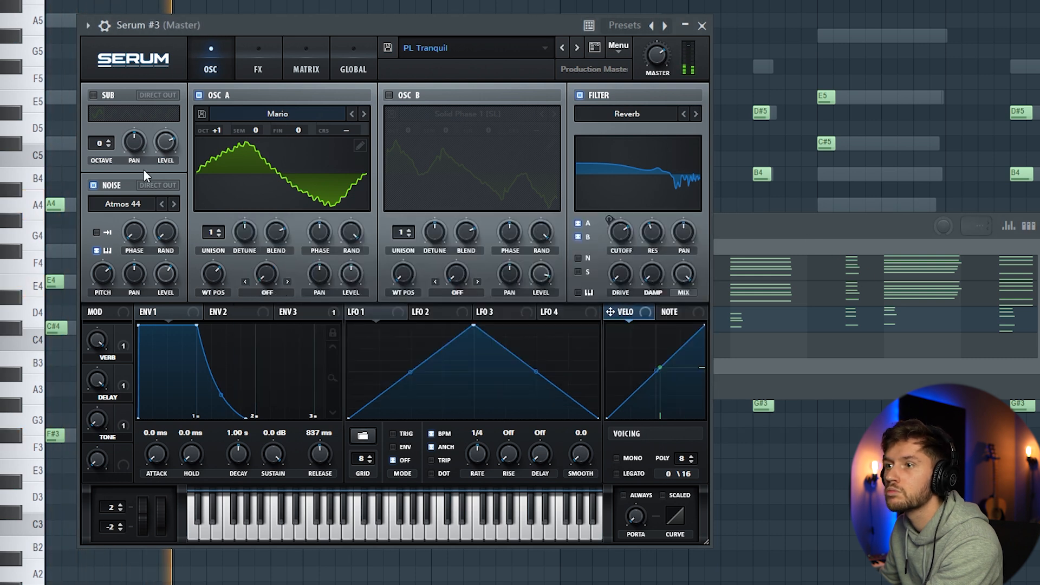
left_click_drag(162, 292, 173, 379)
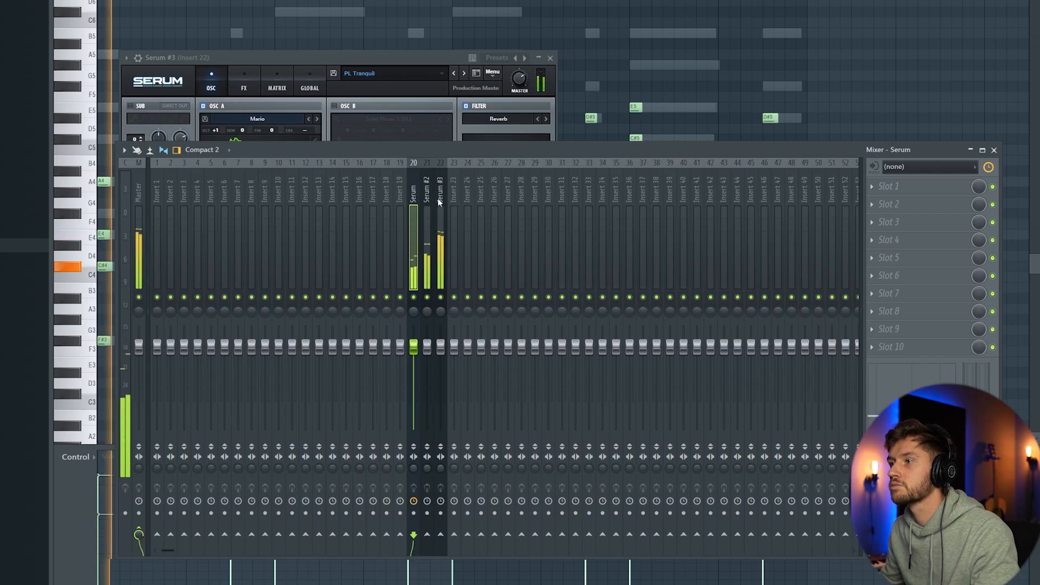
Step: Shift the three Serum mixer tracks one position along so they occupy inserts 21 to 23
left_click(442, 254)
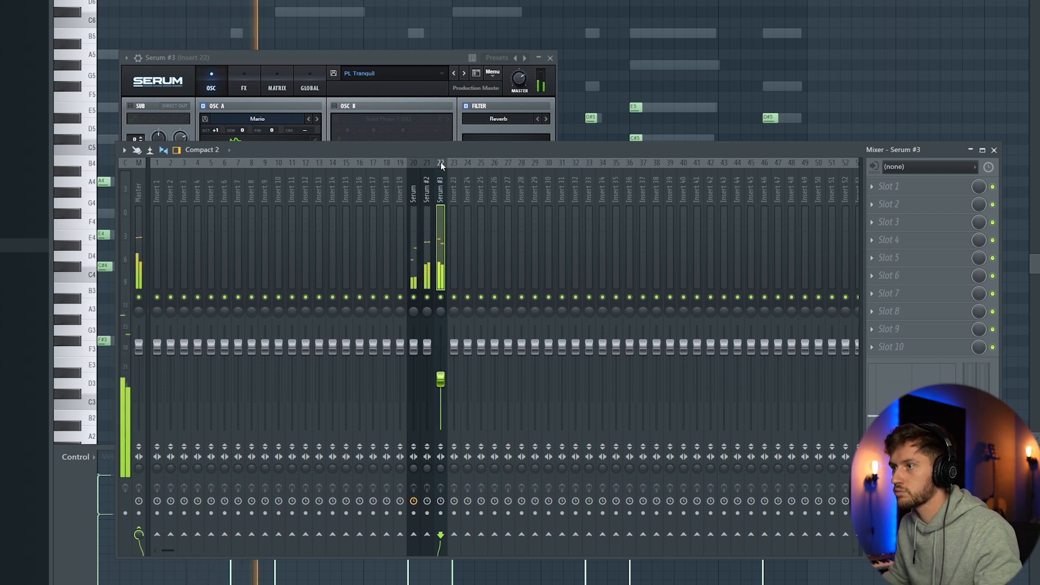
key("alt+Right")
key("Left")
key("Left")
key("alt+Right")
key("Left")
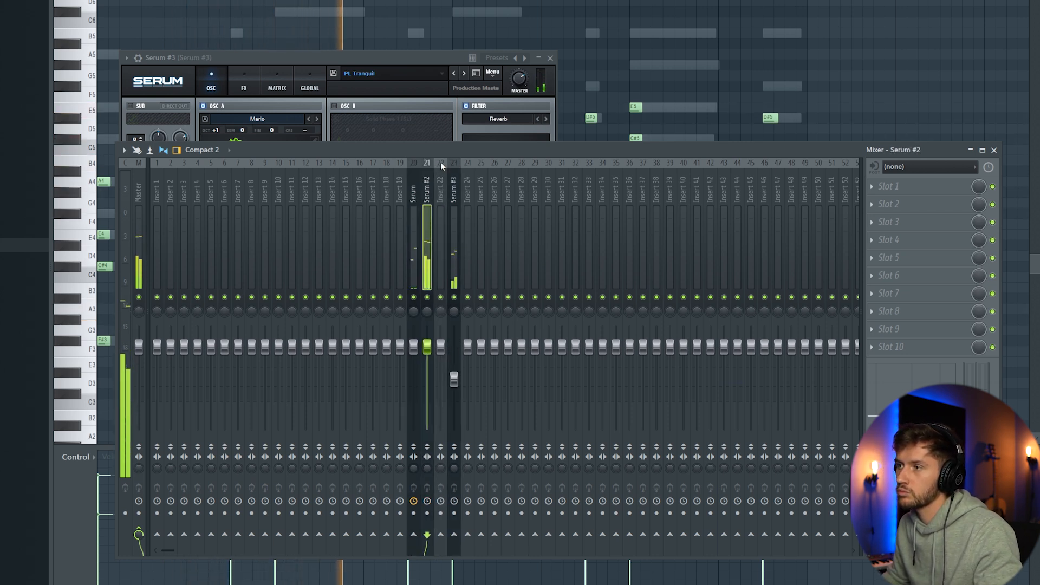
key("Left")
key("alt+Right")
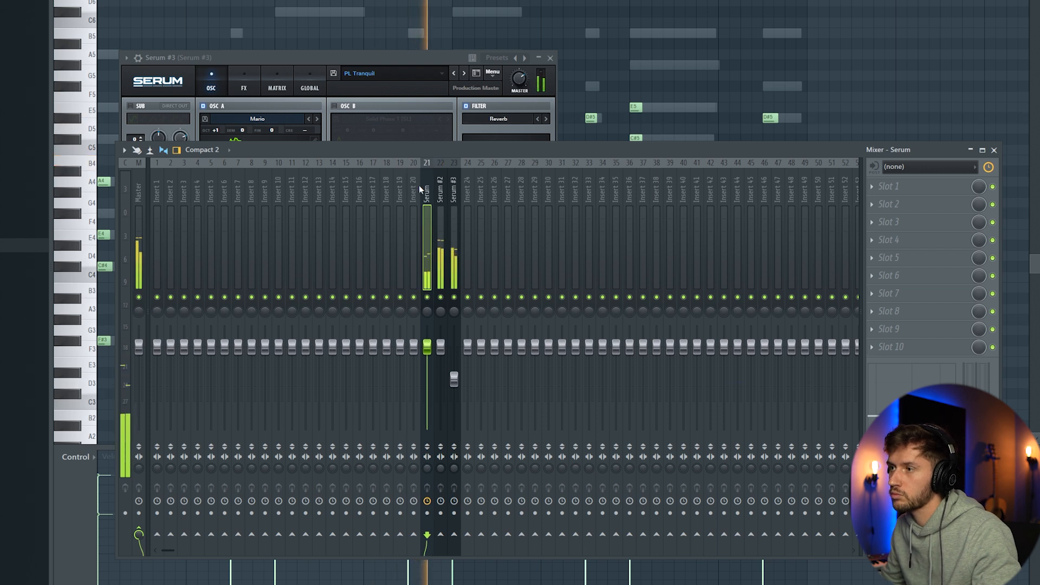
Step: Rename mixer insert 20 to BUS and lower the volumes of the Serum #2 and Serum #3 tracks
right_click(417, 185)
left_click(451, 173)
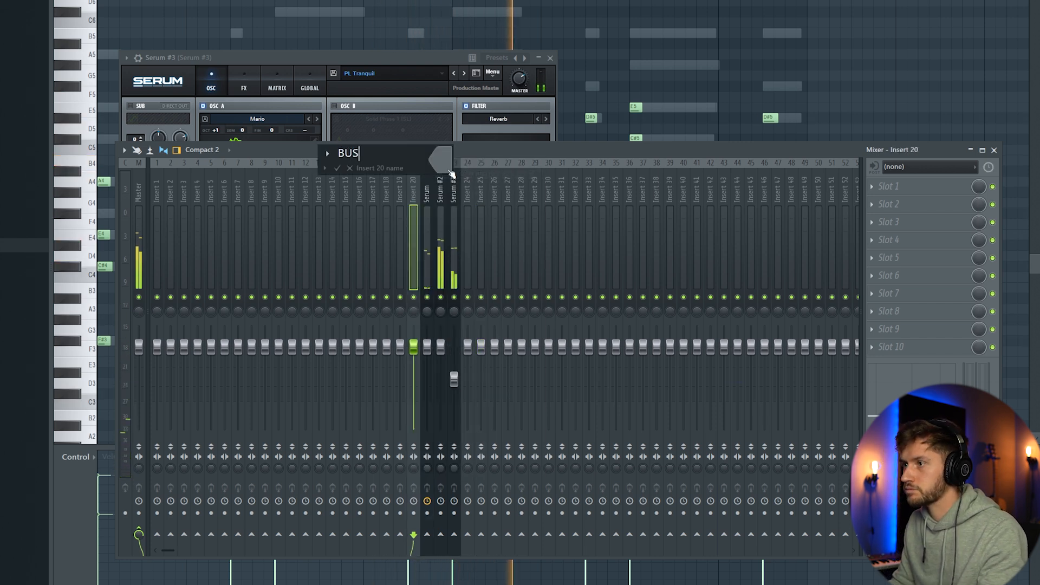
key("Return")
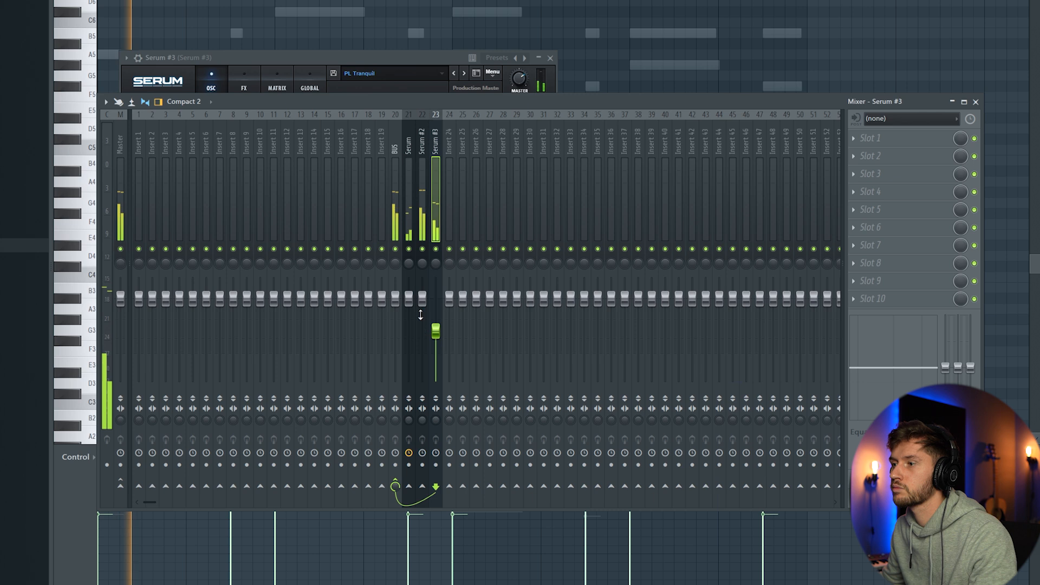
left_click_drag(421, 299, 436, 325)
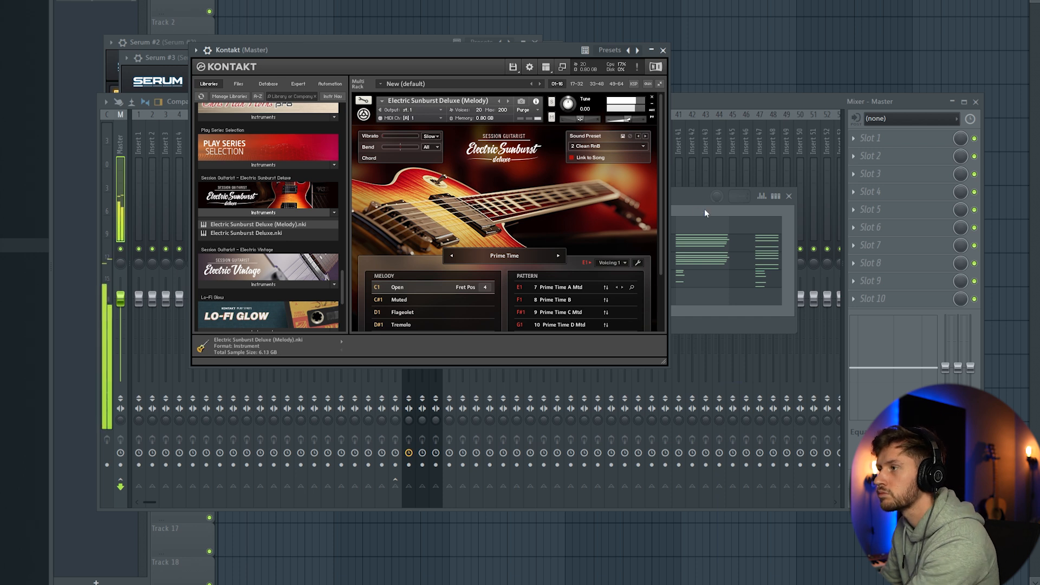
Step: Write a Kontakt guitar line of F#4, G#4, A4 and C#4, each note held until the next chord change
left_click(703, 213)
left_click(530, 226)
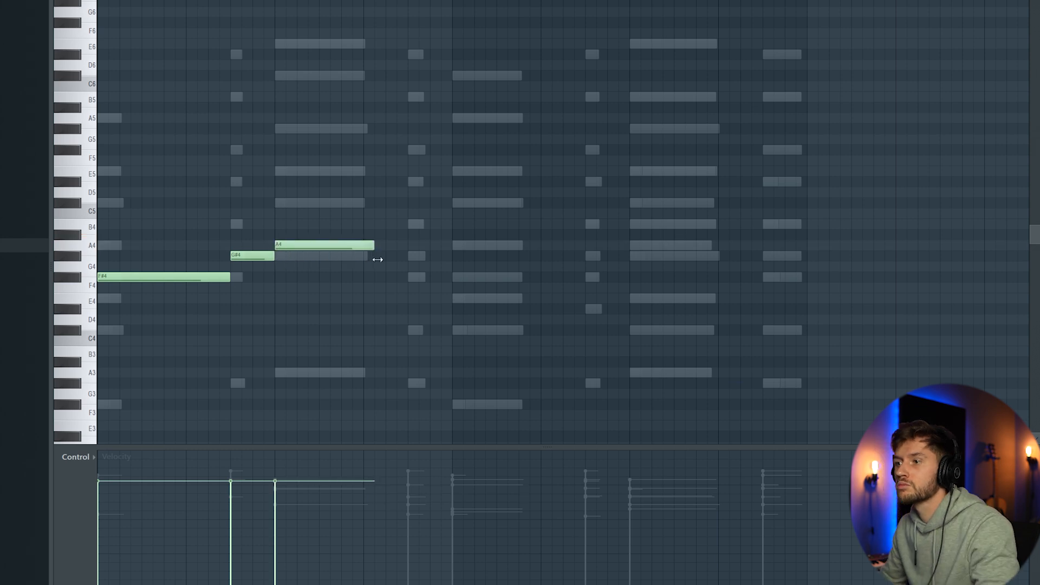
key("space")
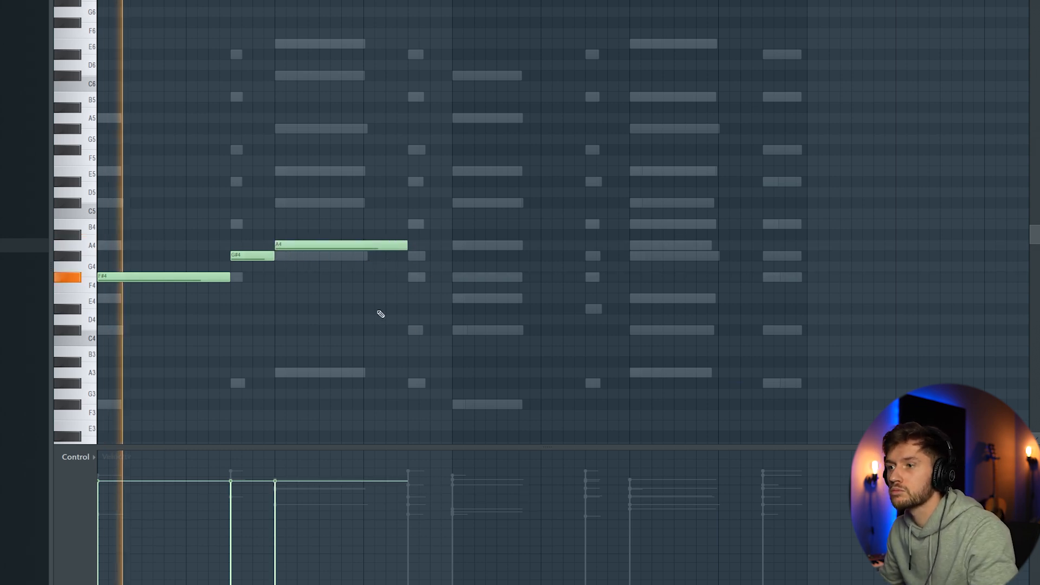
left_click(409, 330)
left_click_drag(541, 334, 450, 351)
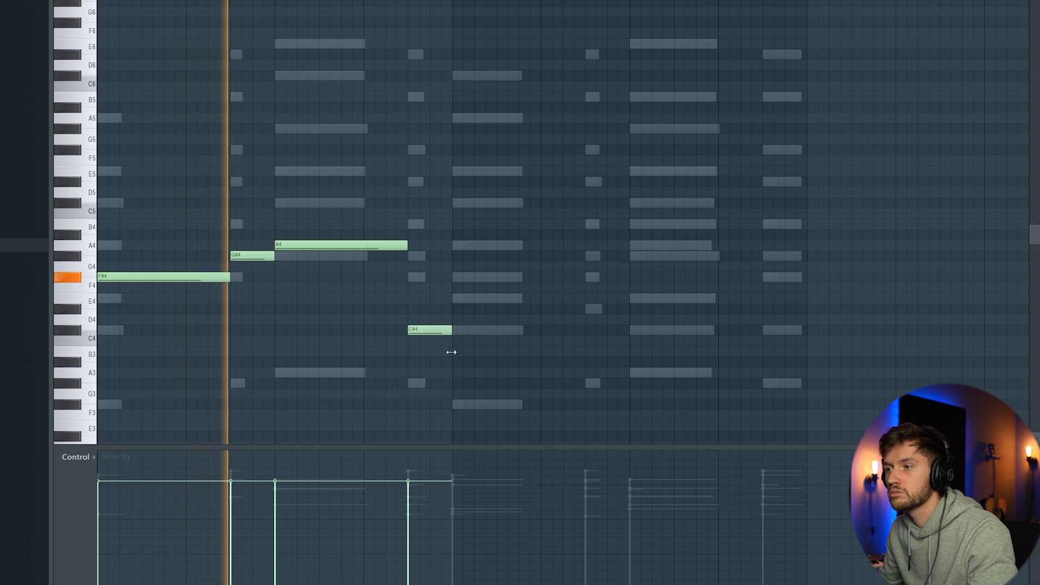
left_click(492, 235)
right_click(508, 236)
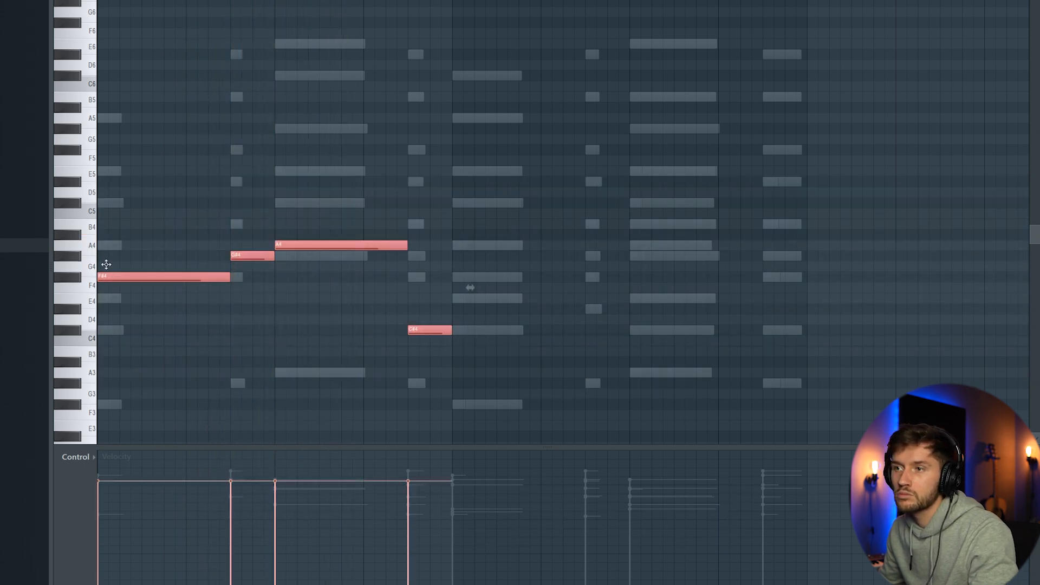
Step: Move the four Kontakt guitar notes up one octave and play the pattern
left_click_drag(106, 264, 69, 150)
key("space")
left_click(559, 2)
right_click(559, 2)
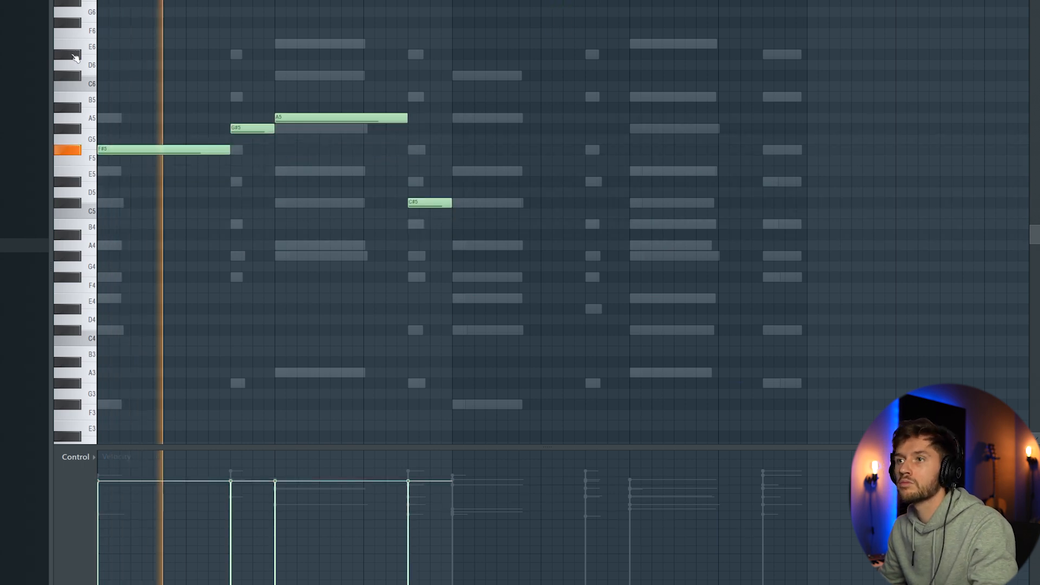
Step: Duplicate the four-note guitar phrase directly after itself and deselect the notes
key("ctrl+a")
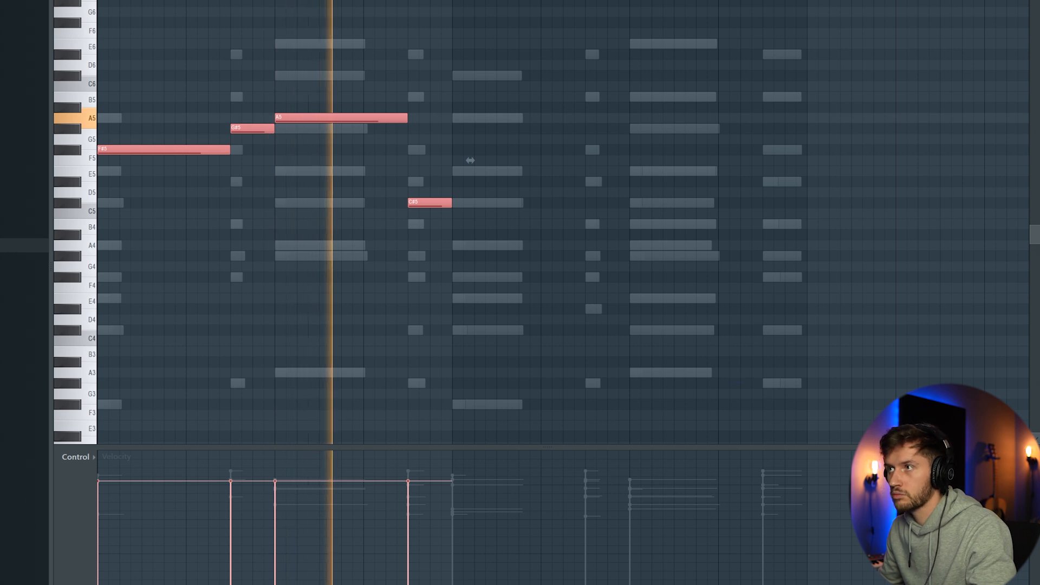
key("ctrl+b")
key("ctrl+d")
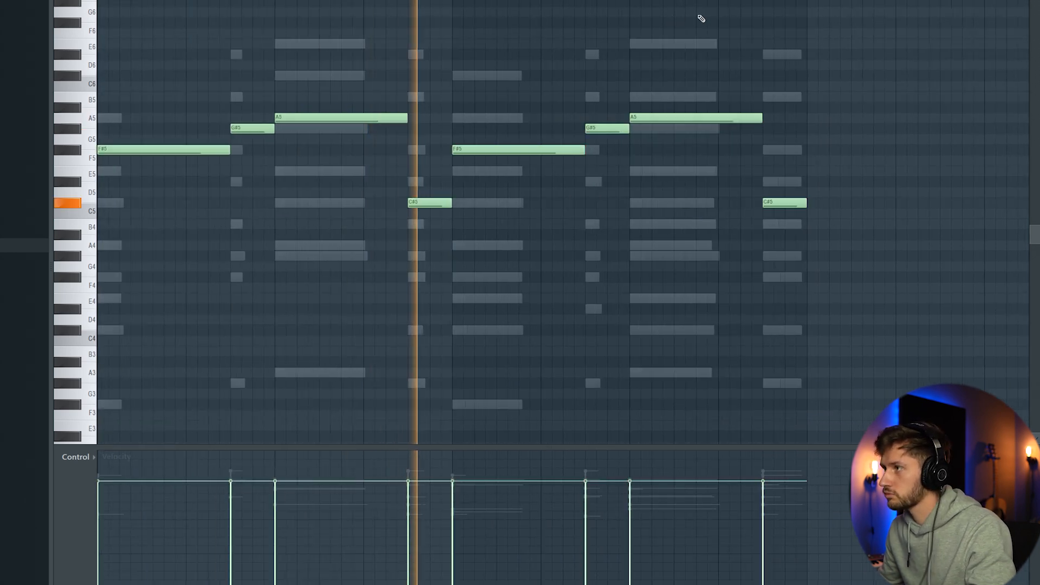
Step: Add RC-20 Retro Color with the Vinyl 1 preset to the first effect slot of the Kontakt mixer track
key("F9")
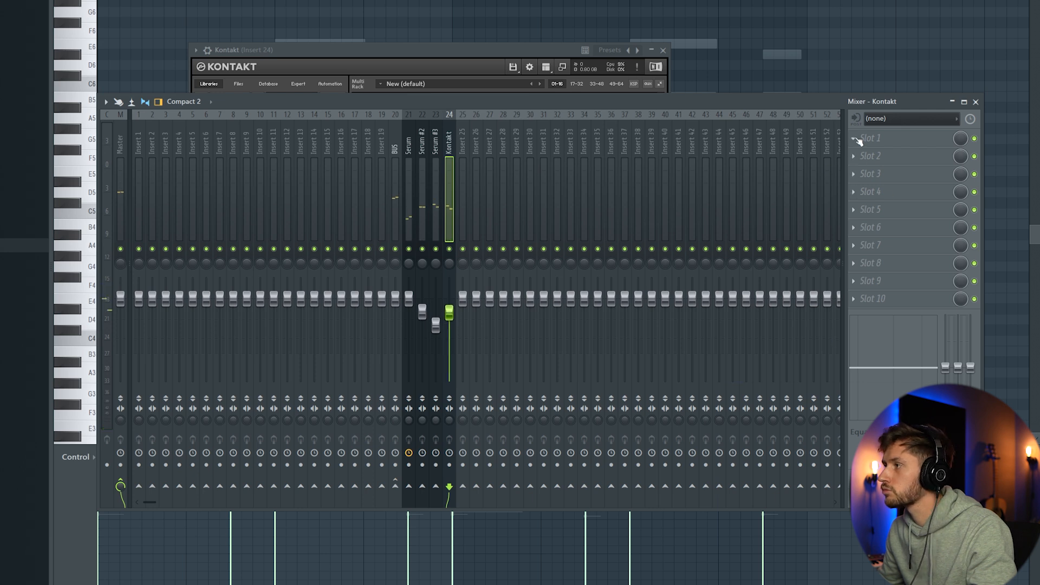
left_click(855, 140)
left_click(818, 174)
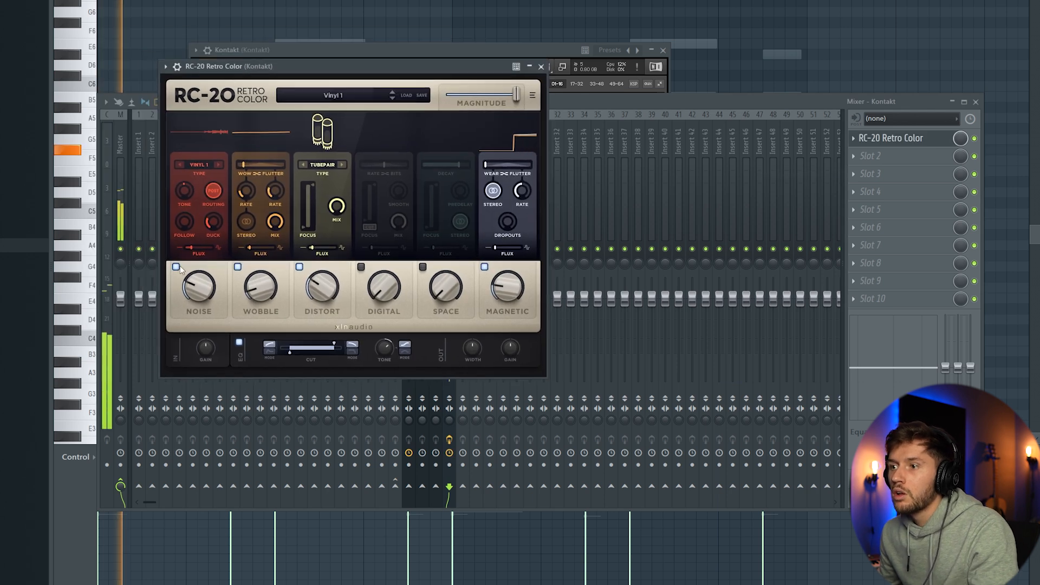
Step: Turn off RC-20's Noise module, increase Distort and reduce Magnitude to about 57%
left_click(176, 267)
left_click_drag(326, 295, 326, 233)
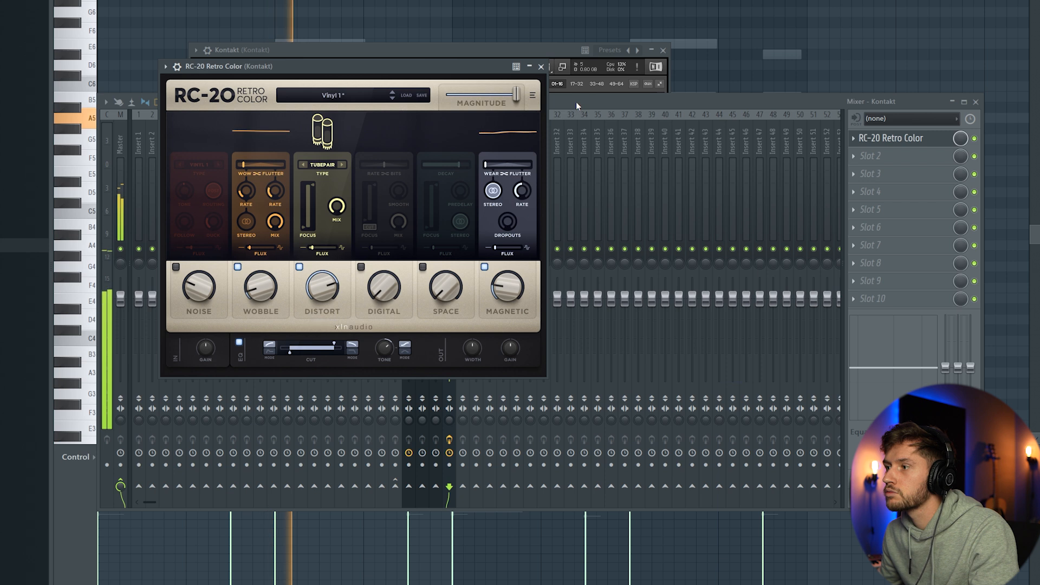
left_click_drag(517, 99, 495, 104)
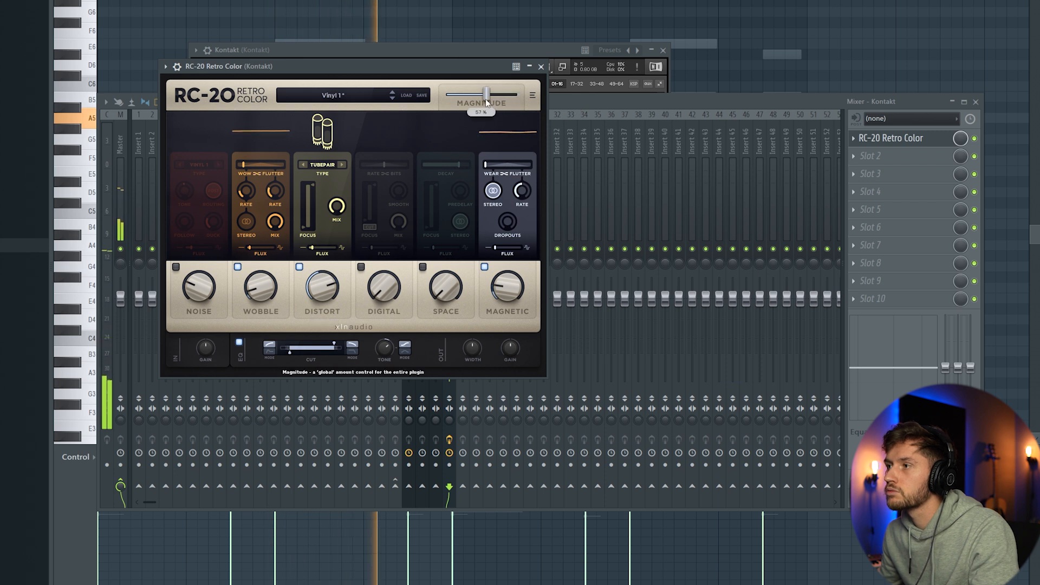
Step: Fine-tune the Kontakt track's mixer volume so it sits slightly below Serum #3
left_click(599, 103)
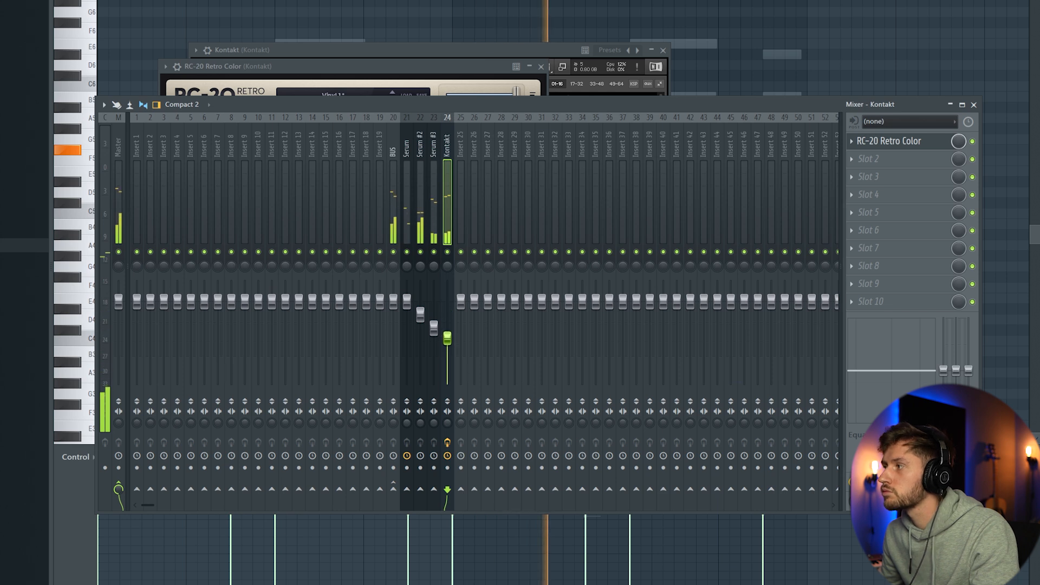
left_click_drag(447, 338, 447, 333)
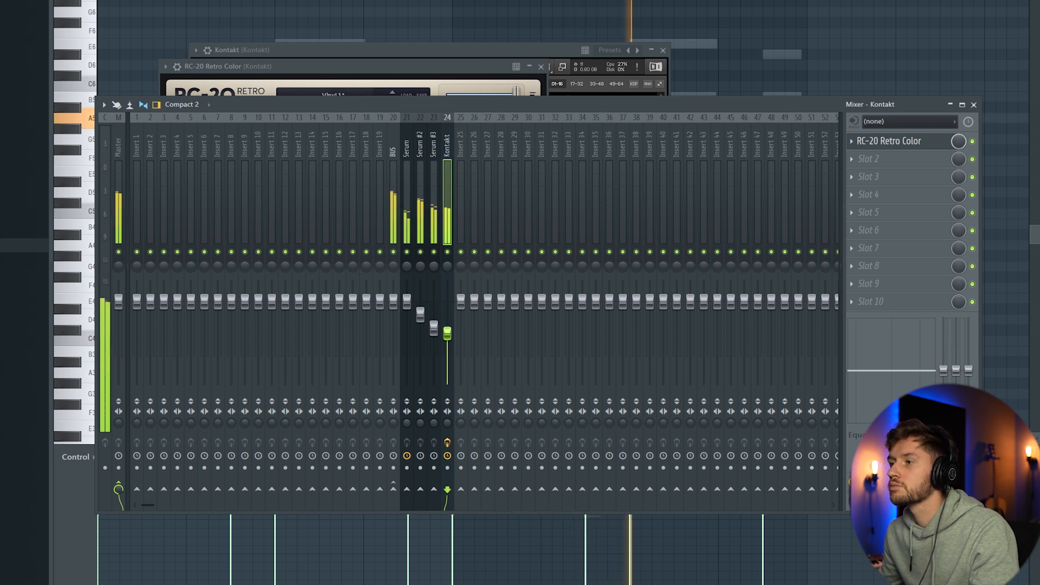
Step: Audition the flute presets in Serum #4 and load LD_feldt_flute [SAM FELDT]
key("F6")
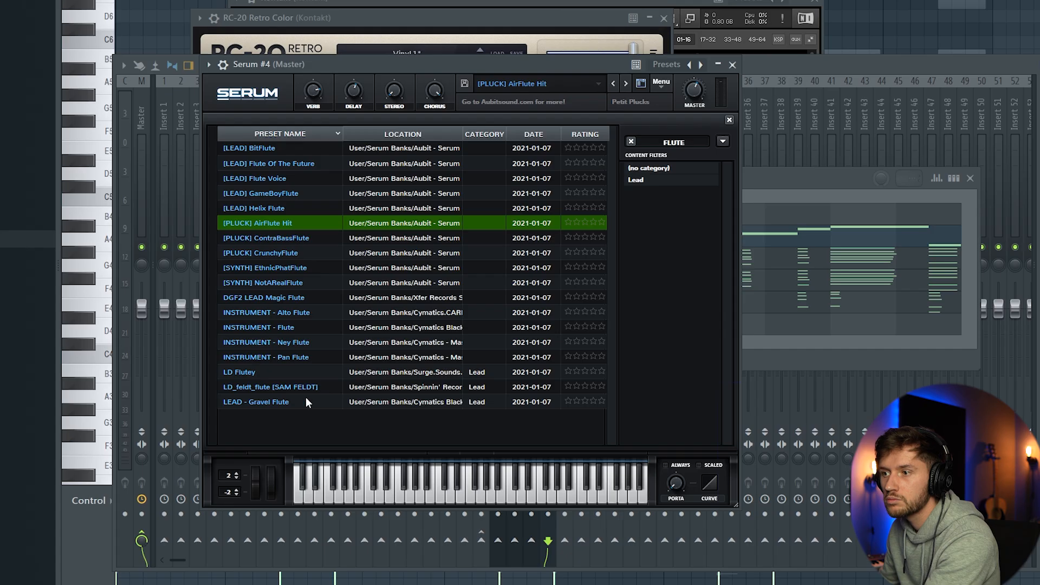
left_click(294, 388)
left_click(295, 345)
left_click(290, 386)
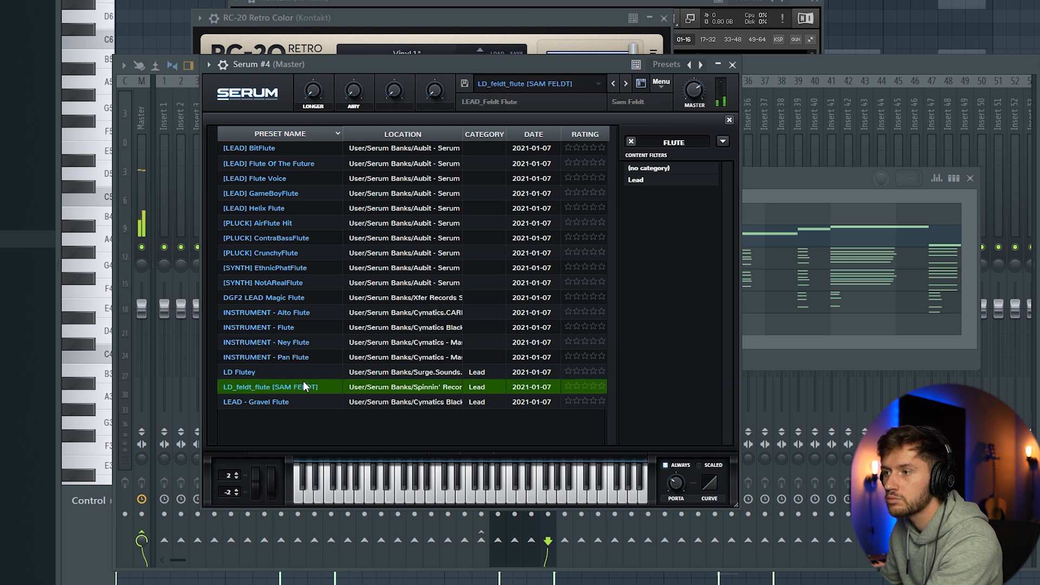
left_click(642, 84)
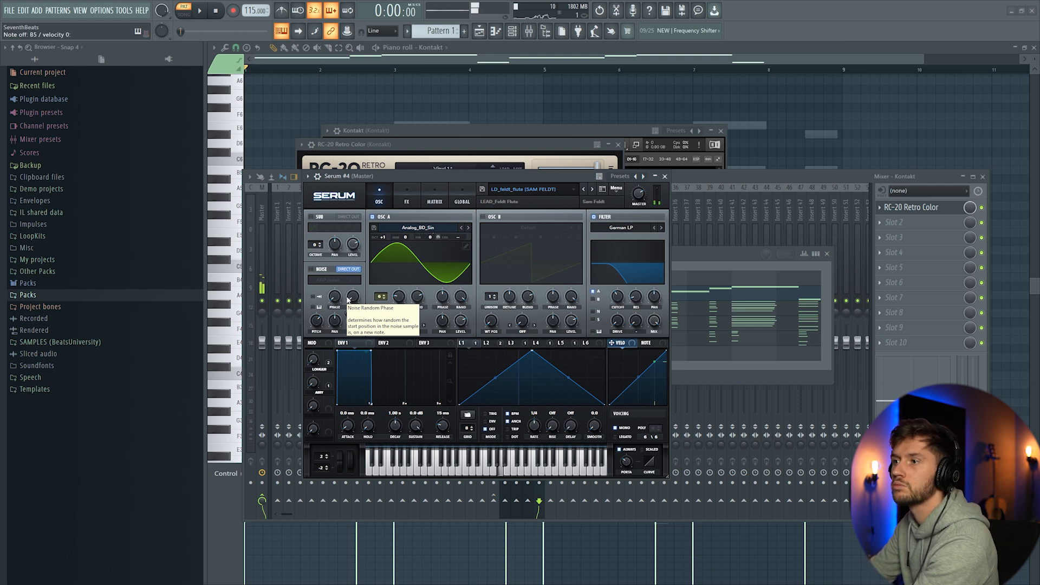
Step: Route Serum #4 to mixer track 25 as Flute and slightly lower the mixer volume of Serum #2 during playback
key("space")
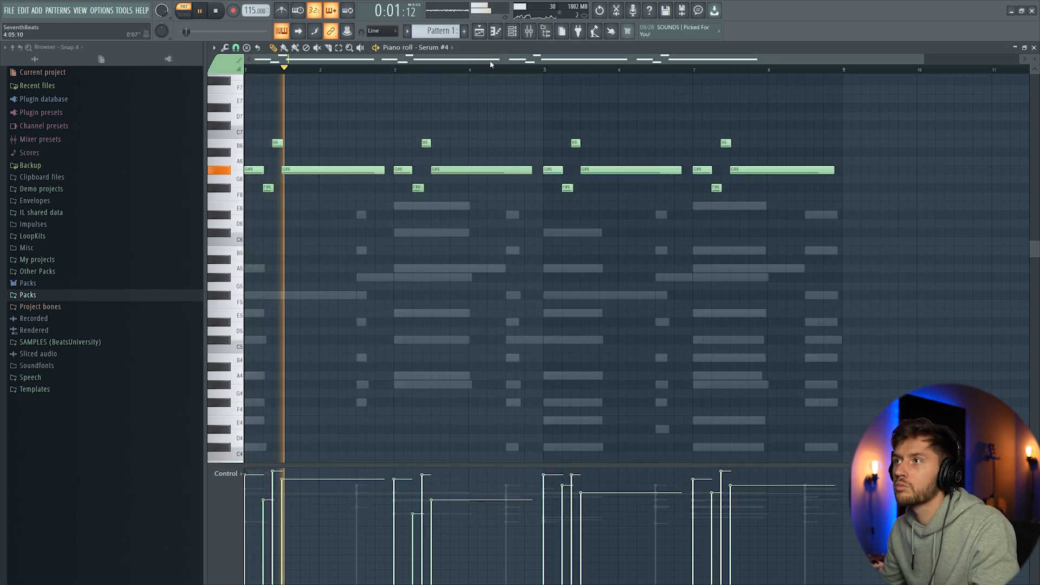
key("F6")
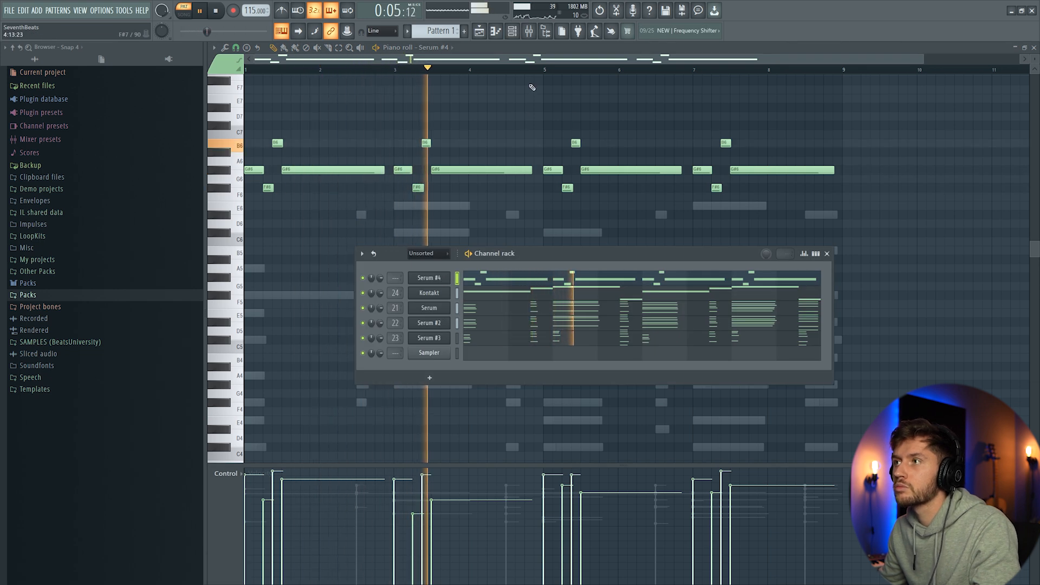
key("F9")
left_click_drag(516, 353, 516, 361)
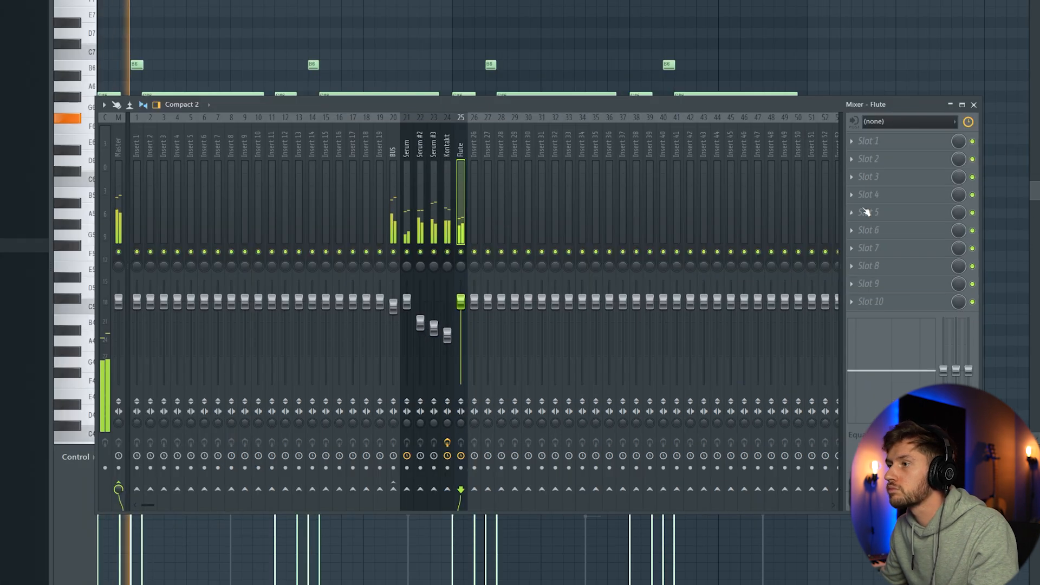
Step: Add Kickstart with its mix at 73% and ValhallaVintageVerb to the first two effect slots of the Flute track
left_click(886, 205)
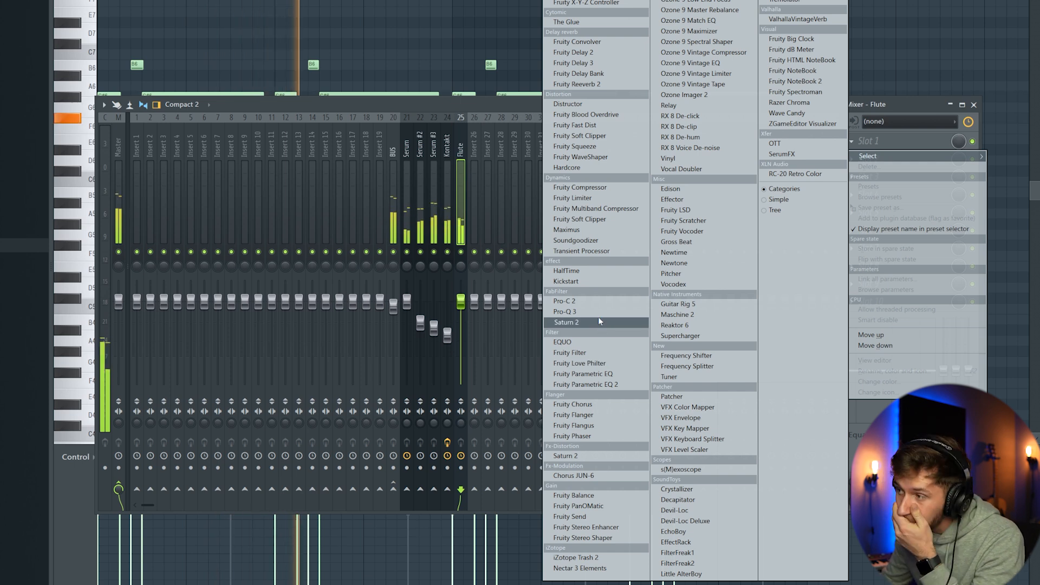
left_click(591, 281)
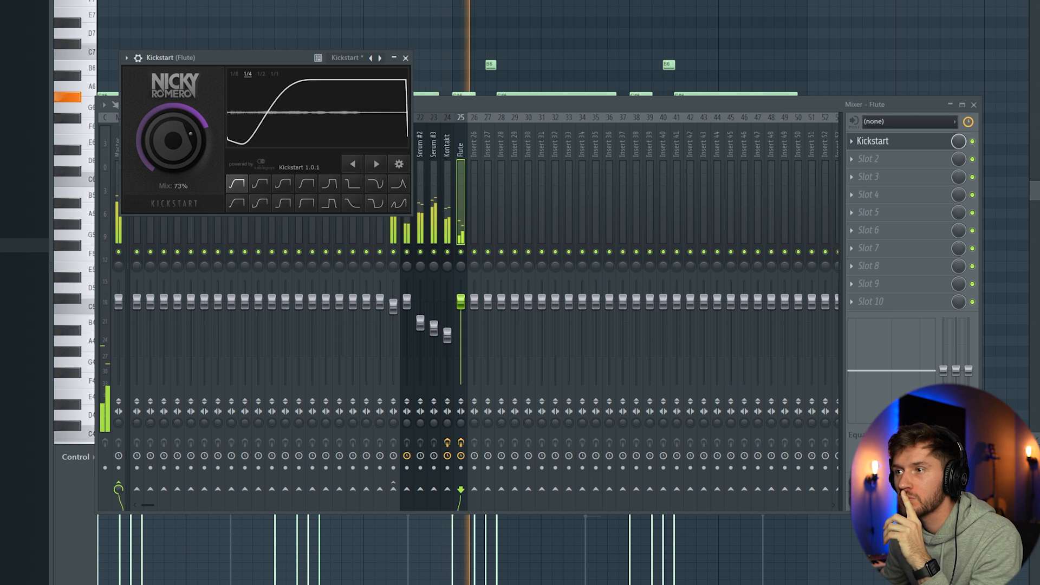
left_click(857, 158)
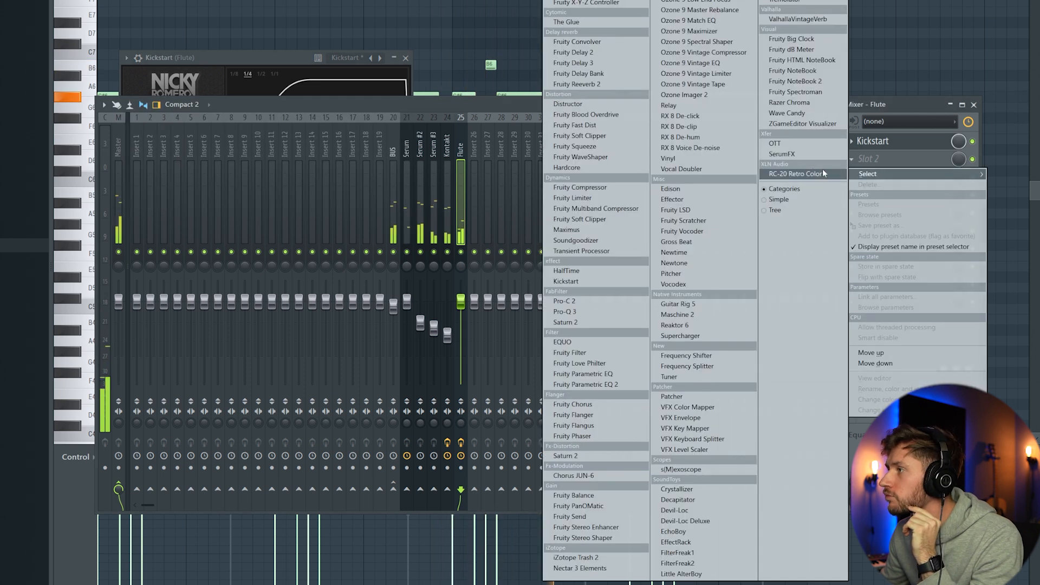
left_click(789, 20)
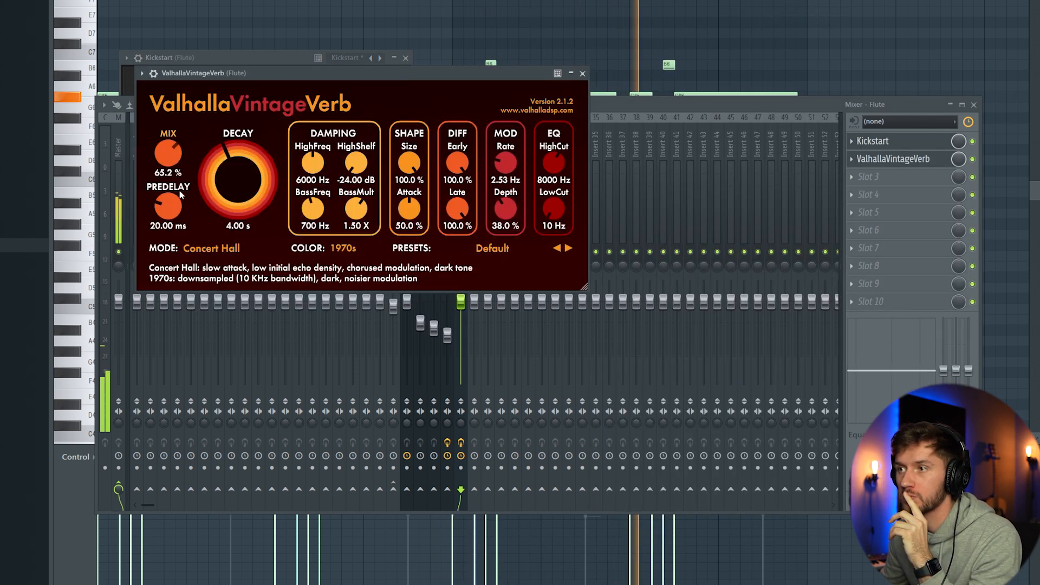
Step: Set ValhallaVintageVerb to Room mode with 29.6% mix, 0 ms predelay, 1.22 s decay and a 510 Hz low cut
left_click(212, 248)
left_click(225, 295)
left_click_drag(238, 179, 238, 217)
left_click_drag(554, 208, 551, 181)
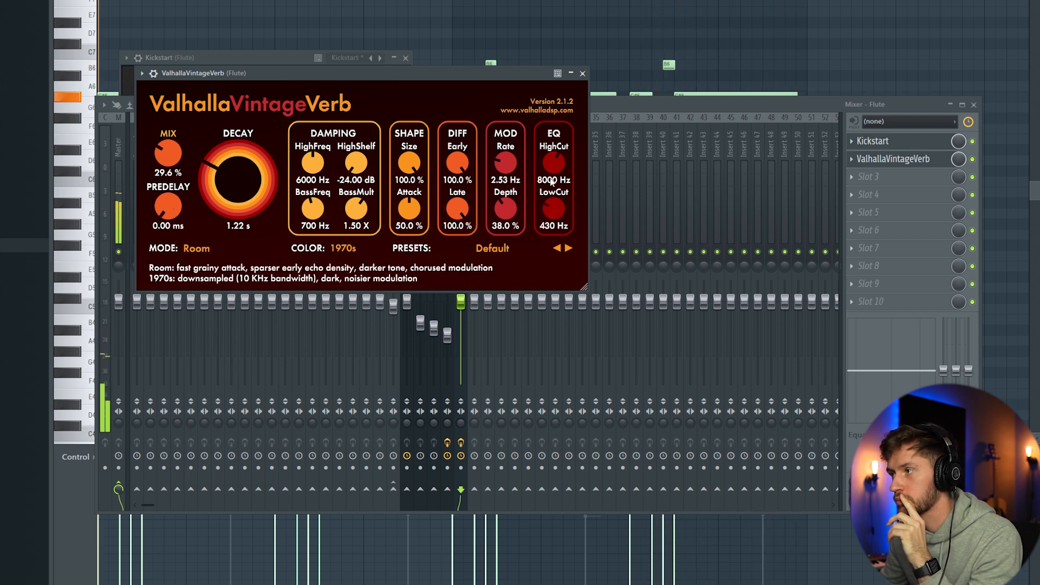
key("F6")
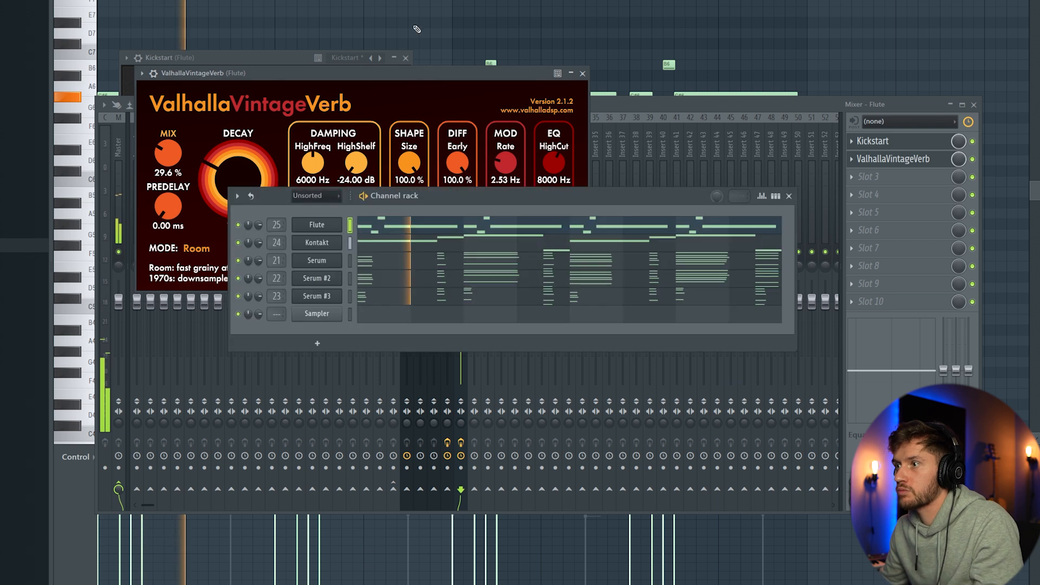
left_click(373, 154)
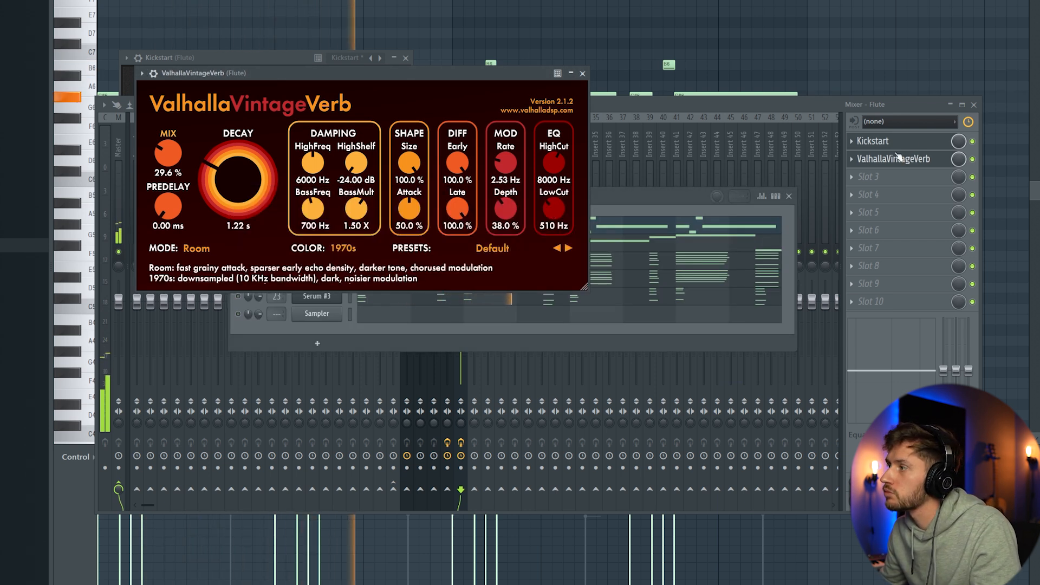
Step: Move ValhallaVintageVerb to the third slot of the Flute track and insert Pro-Q 3 in the second
left_click_drag(896, 157, 873, 181)
left_click(861, 162)
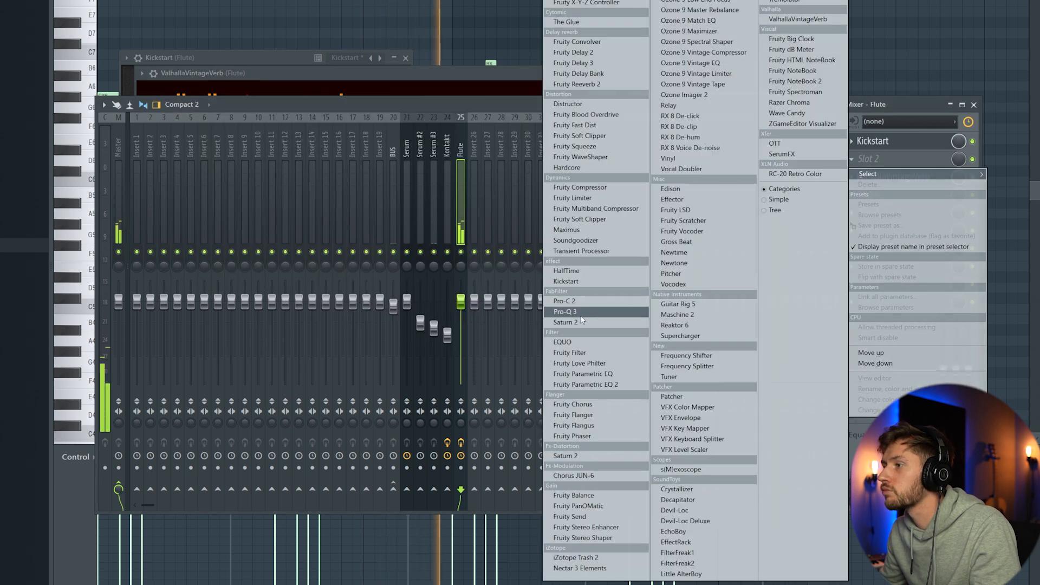
left_click(596, 305)
Step: Adjust the EQ bands in Pro-Q 3 on the Flute track
right_click(307, 171)
left_click_drag(305, 193, 444, 180)
mouse_move(355, 214)
left_click(433, 235)
right_click(444, 179)
mouse_move(492, 216)
left_click(563, 259)
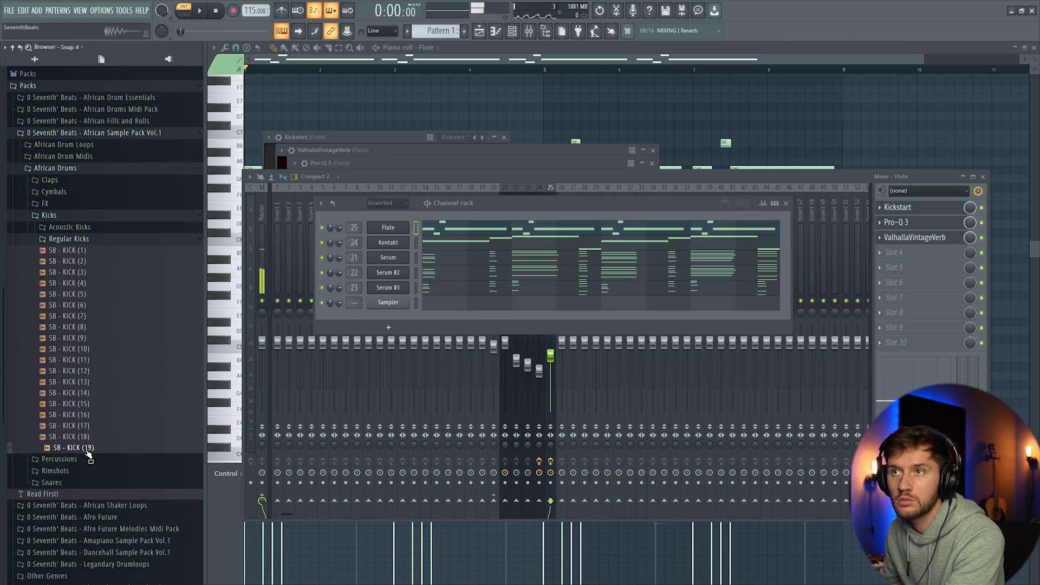
Step: Add SB - KICK (19) and SB - RIMSHOT (11) to the channel rack and draw a seven-note C5 rimshot phrase over two bars
left_click_drag(397, 310, 397, 310)
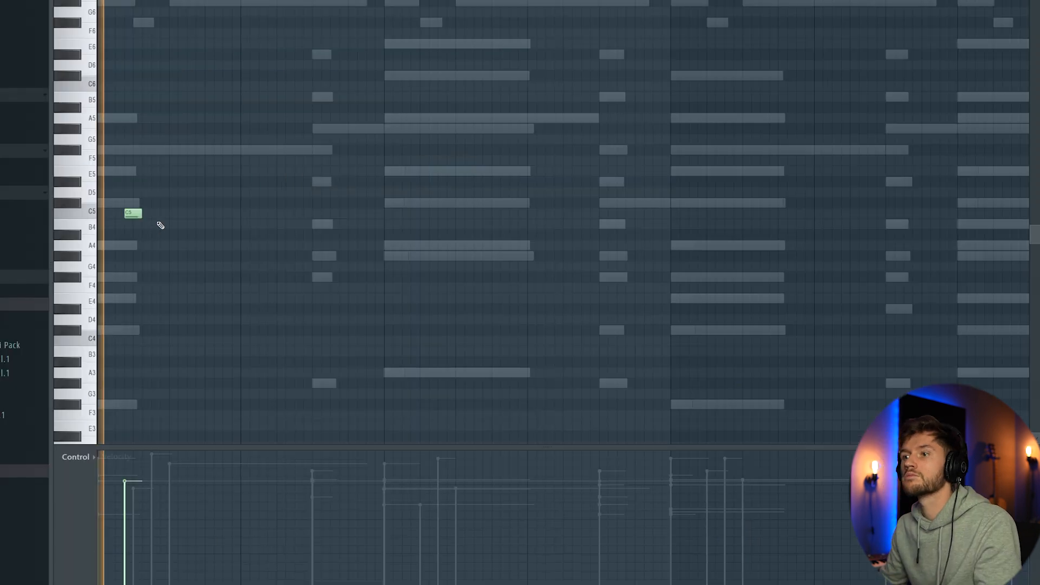
left_click(158, 213)
left_click(212, 212)
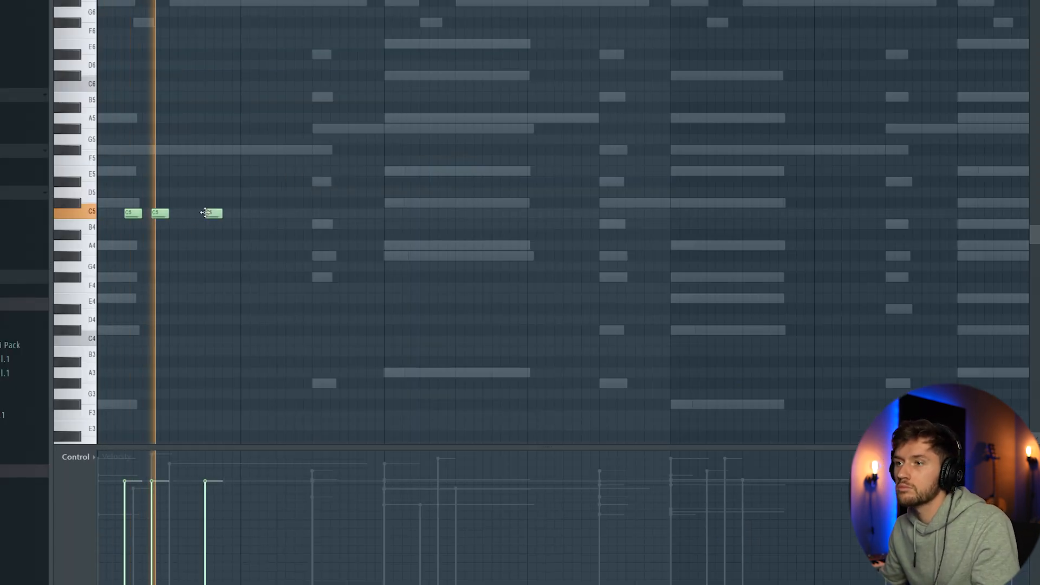
left_click(273, 213)
left_click(299, 213)
left_click(335, 213)
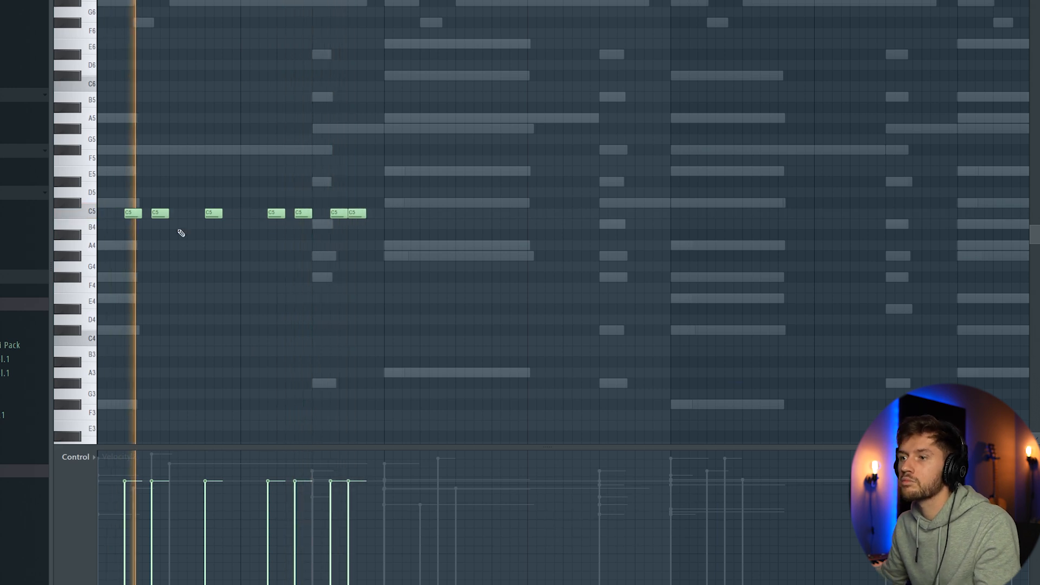
Step: Duplicate the two-bar rimshot phrase across the rest of the pattern, keeping it aligned to the bars
key("ctrl+a")
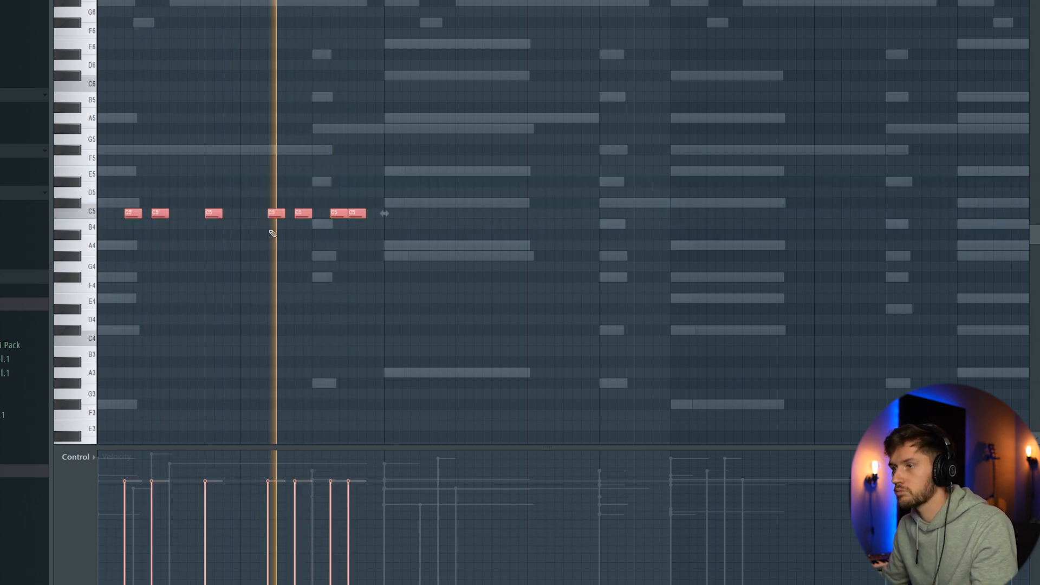
key("ctrl+b")
left_click_drag(377, 214, 394, 215)
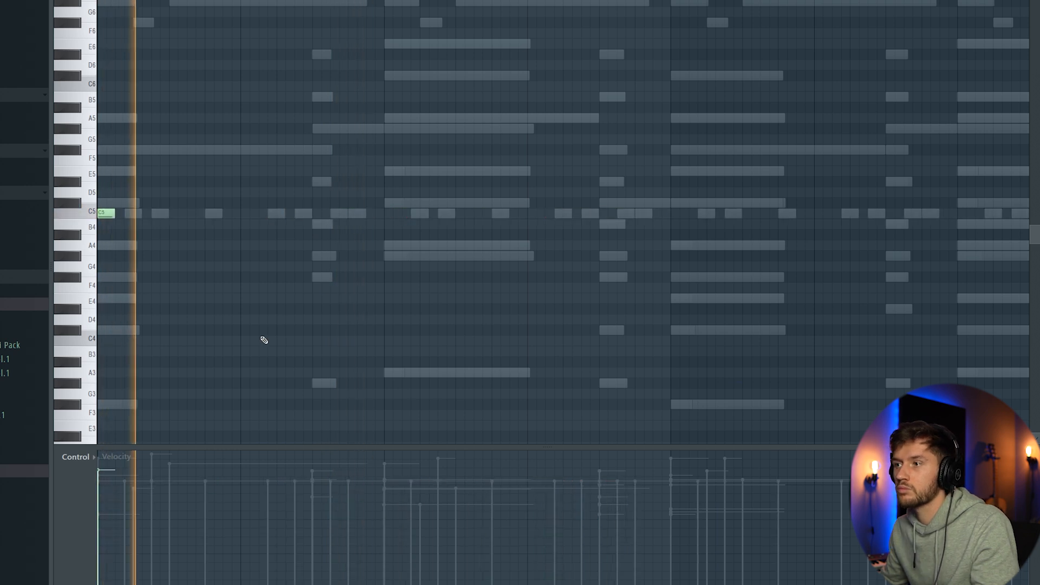
Step: Draw six C5 kick notes over the first four bars and duplicate them into the next four bars
left_click(388, 213)
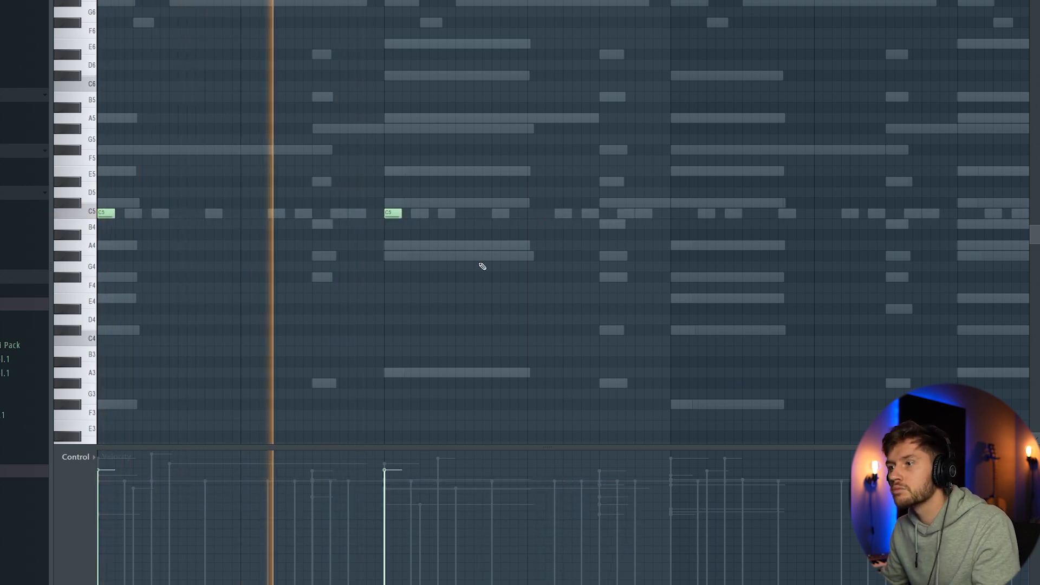
left_click(534, 213)
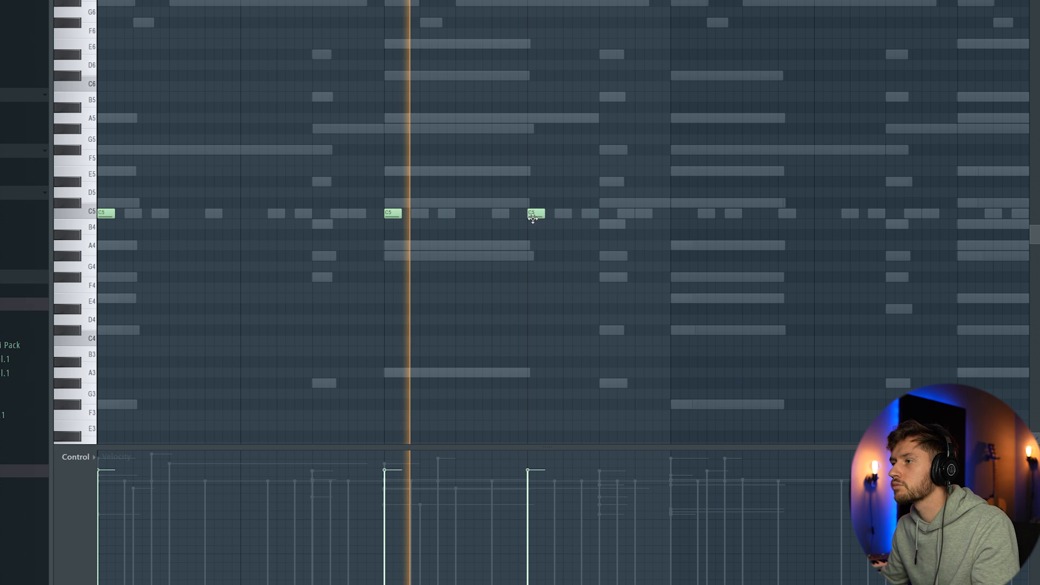
left_click(605, 213)
left_click(631, 213)
left_click(658, 213)
key("ctrl+a")
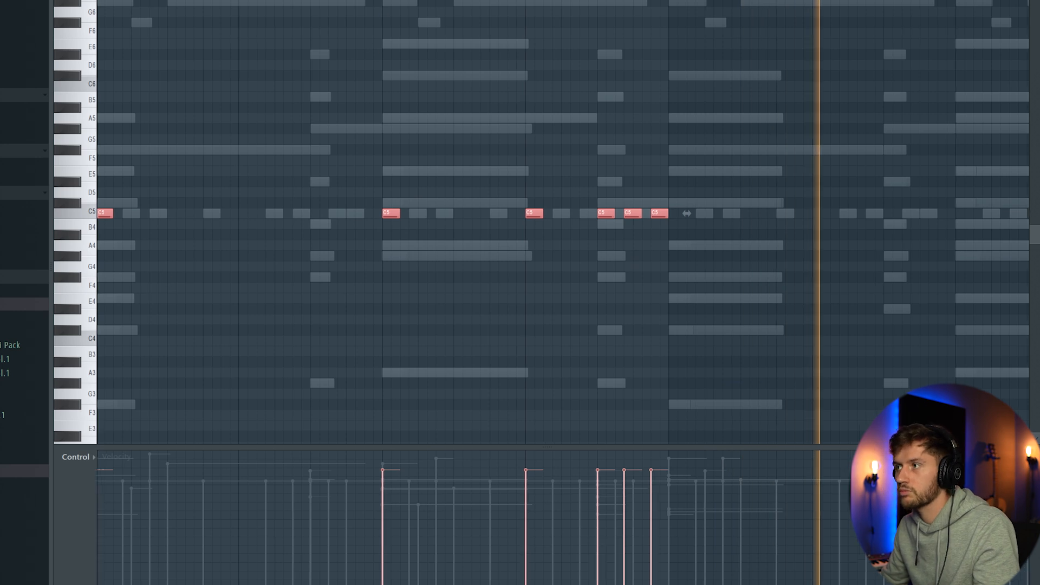
key("ctrl+b")
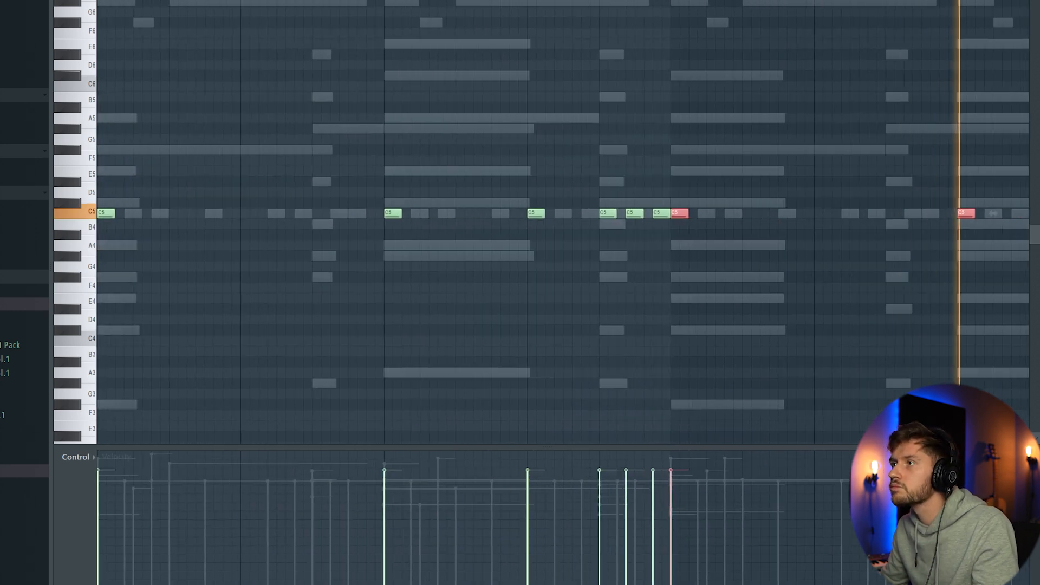
Step: Raise the Boost of the SB - KICK (19) sampler and enable Clip
key("F6")
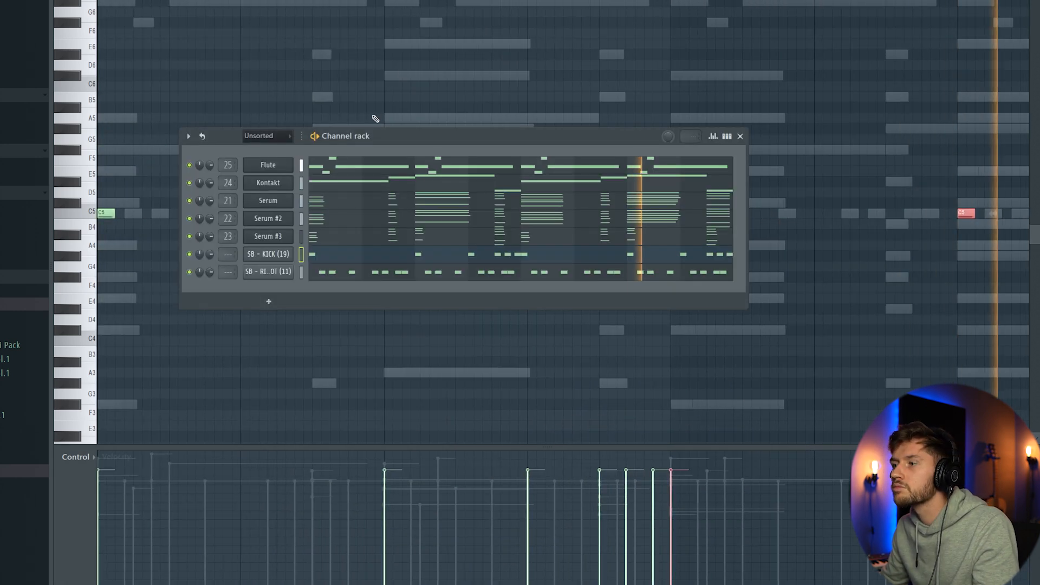
left_click(286, 259)
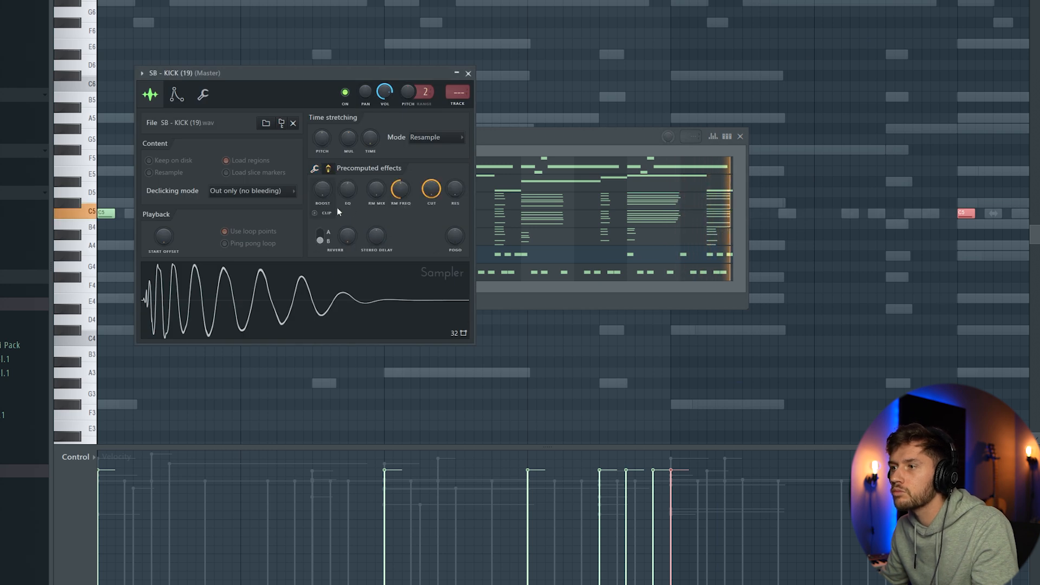
left_click_drag(326, 187, 326, 171)
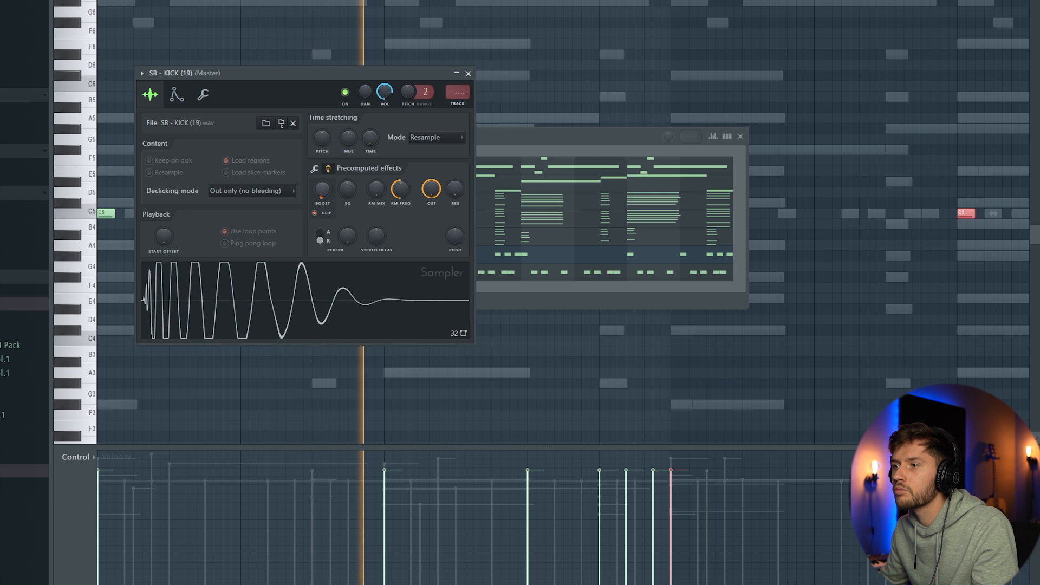
left_click(515, 143)
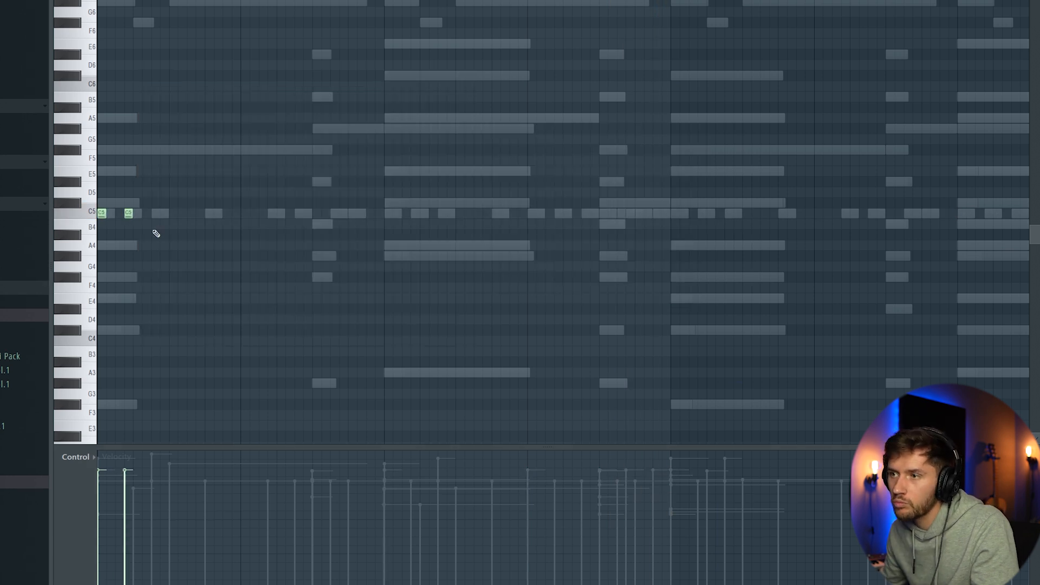
Step: Draw a two-bar C5 pattern of short notes for SB - HAT (4) and lower the velocities of the extra in-between hits
left_click(156, 213)
left_click(165, 212)
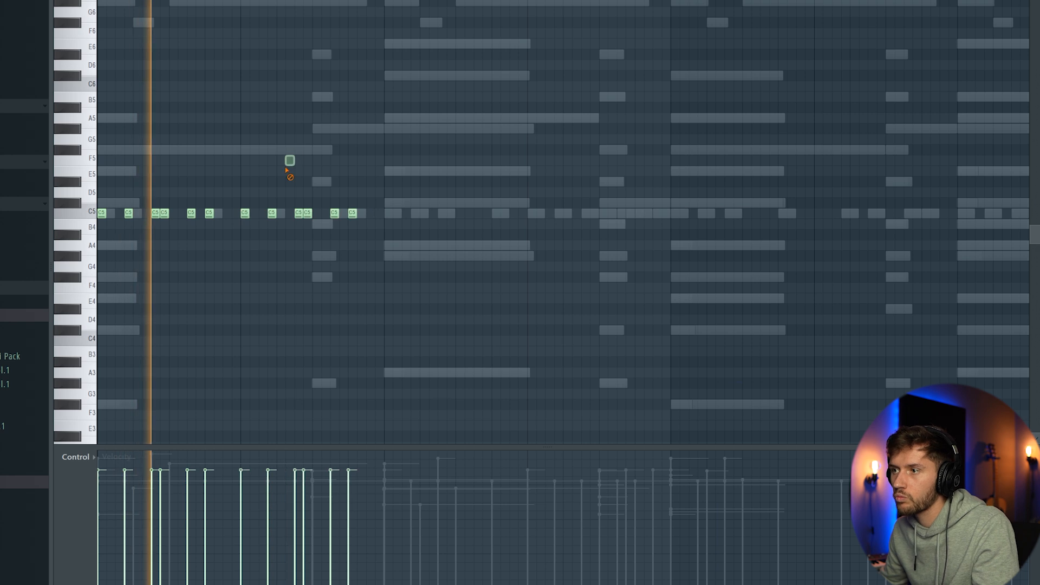
left_click(290, 213)
left_click_drag(286, 480, 288, 525)
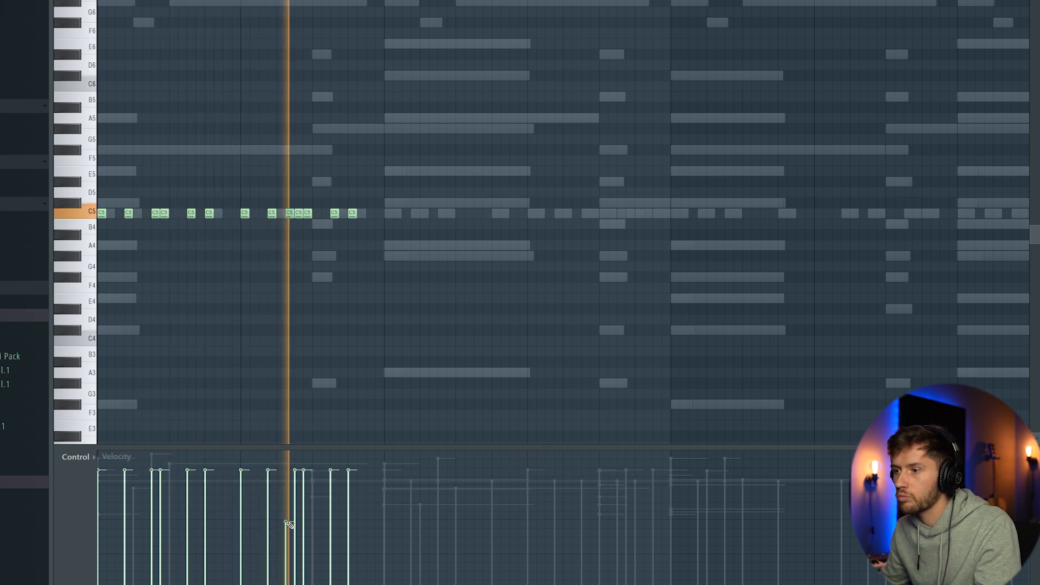
left_click_drag(303, 472, 304, 490)
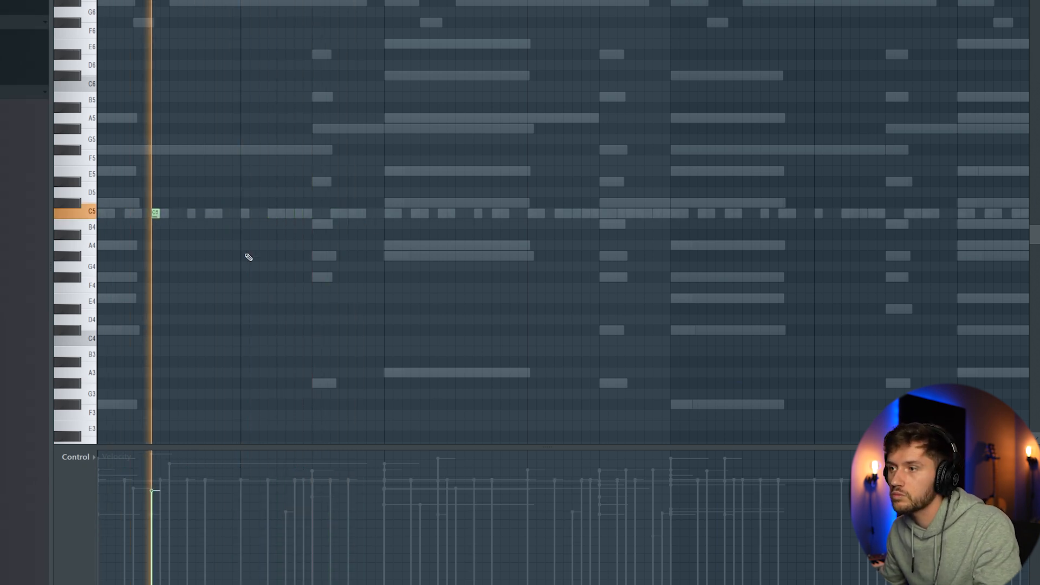
Step: Place one short C5 tambourine note per bar for four bars, duplicate them over the next four and deselect the notes
left_click(297, 212)
left_click(442, 213)
left_click(585, 213)
key("ctrl+a")
mouse_move(520, 1)
left_mouse_down()
mouse_move(558, 3)
mouse_move(517, 1)
left_mouse_up()
key("ctrl+b")
key("ctrl+d")
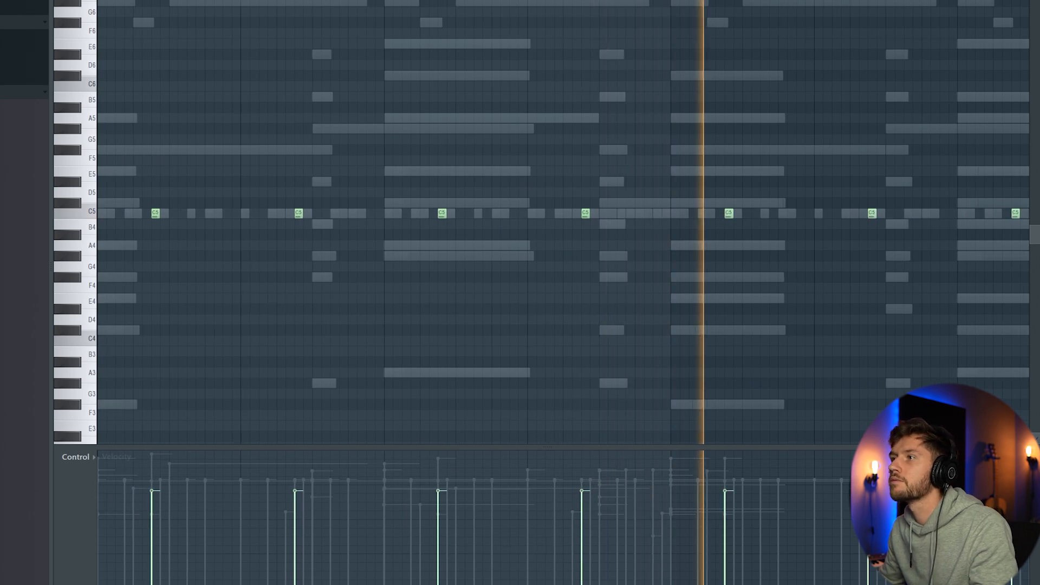
Step: Fill the SB - NA..ER (16) channel with short C5 notes of alternating strong and soft velocity across all eight bars
key("F6")
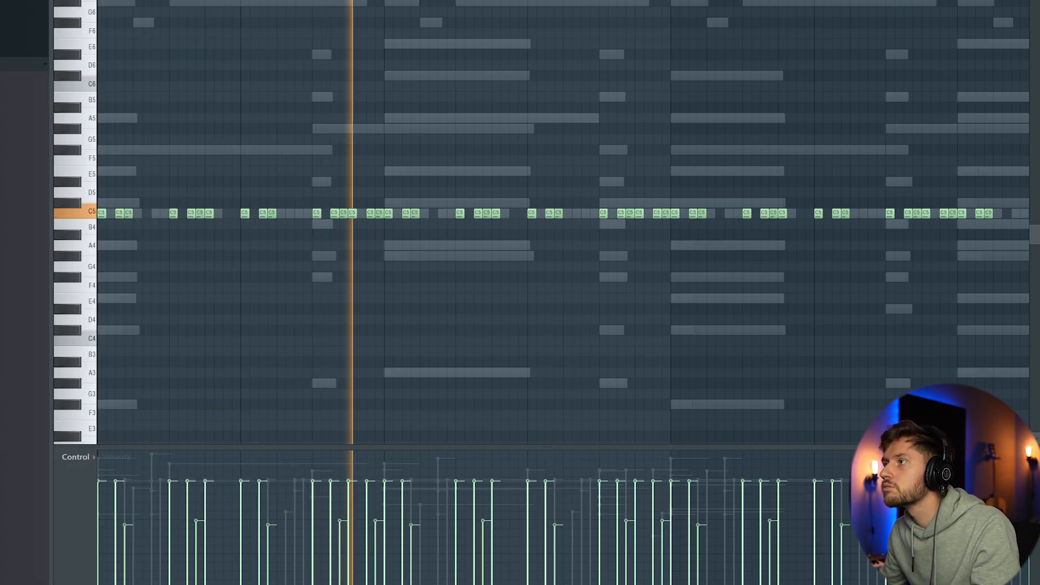
scroll(563, 222, "down", 1)
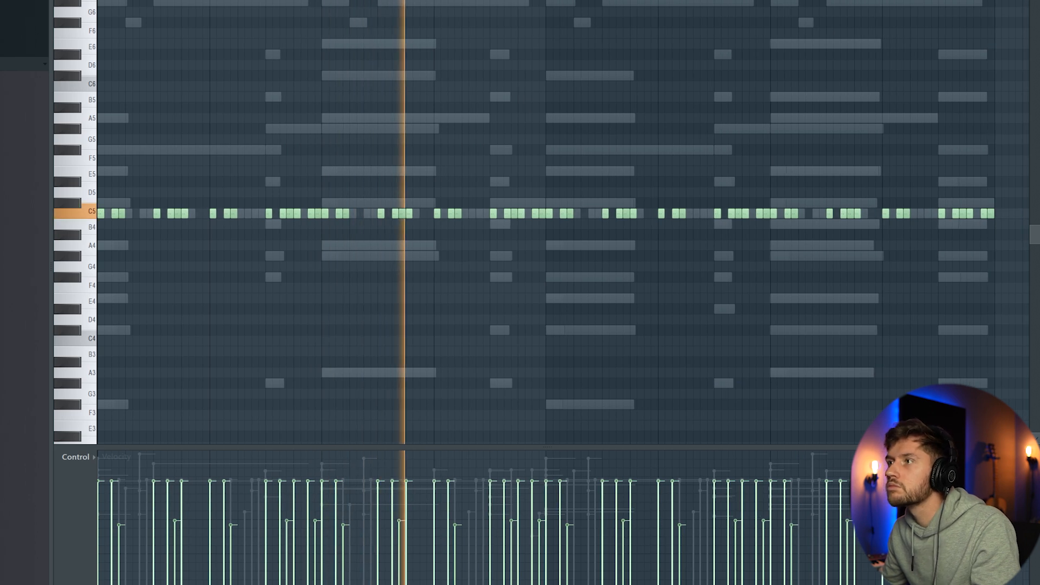
key("F6")
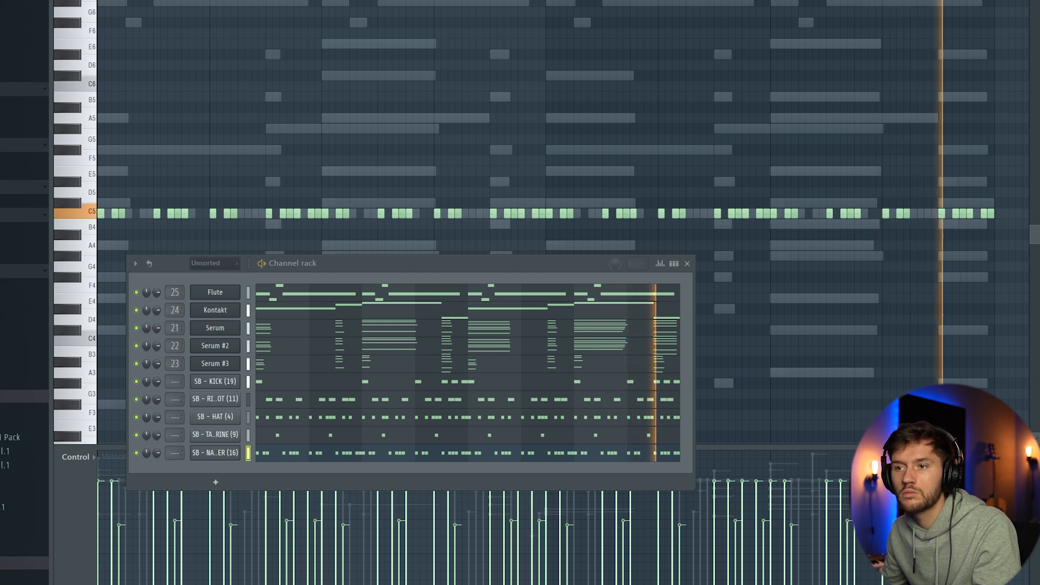
Step: Add the SB - OPEN HAT (2) sample as a new channel and place one short C5 hit every two bars
left_click_drag(94, 374, 352, 486)
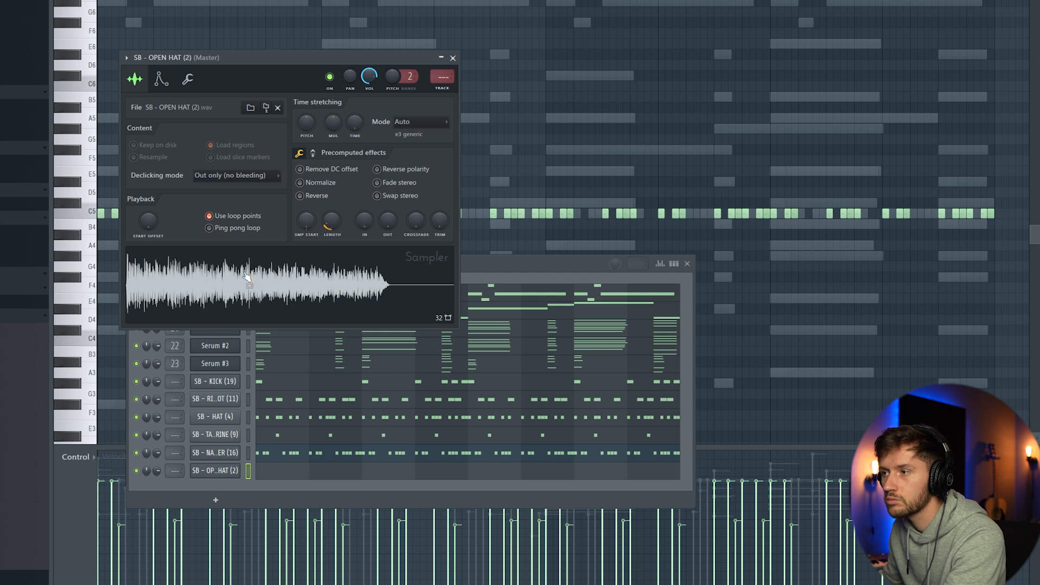
left_click(289, 468)
key("space")
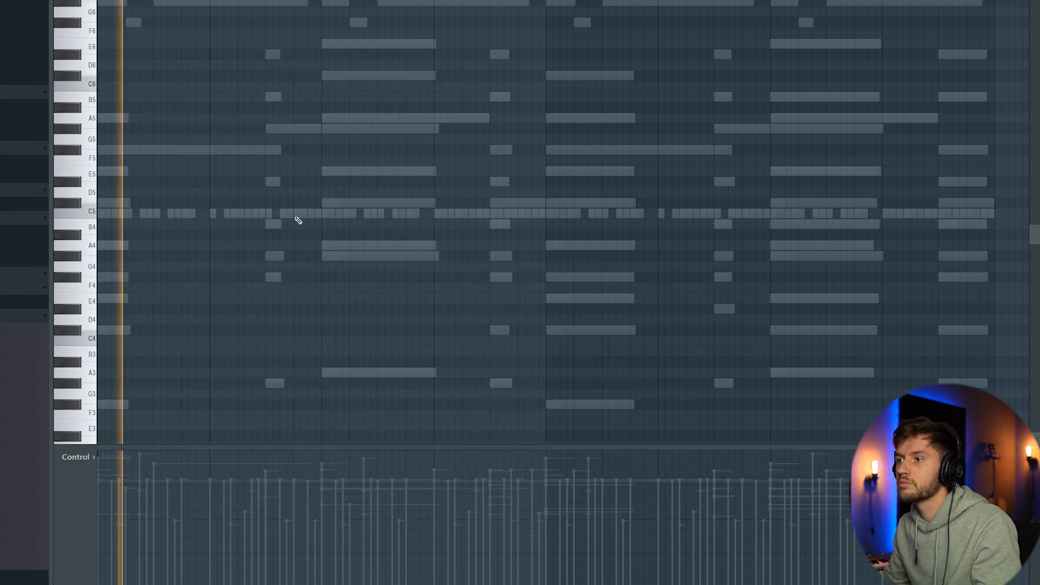
key("space")
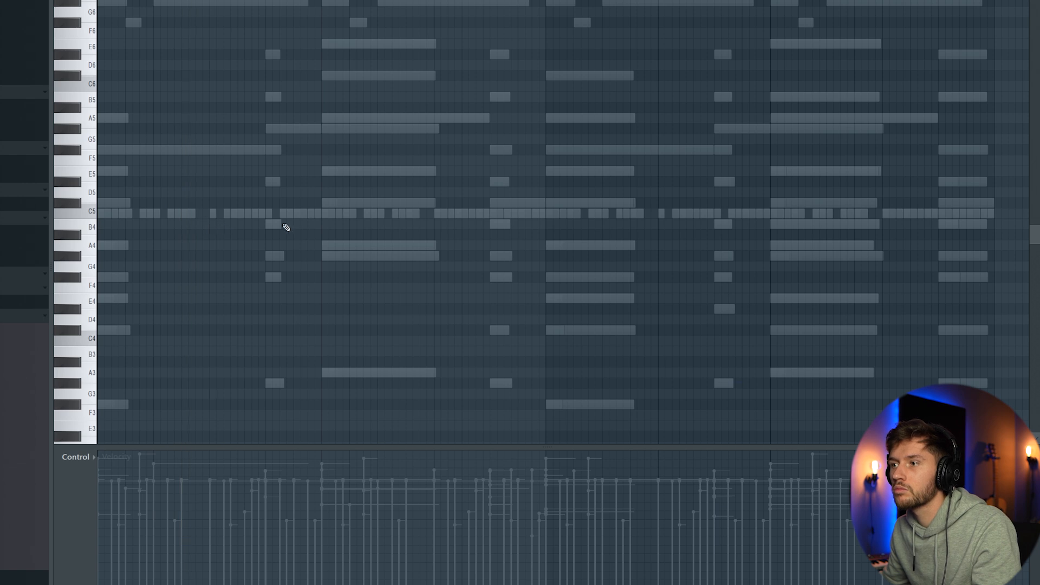
left_click_drag(201, 215, 209, 214)
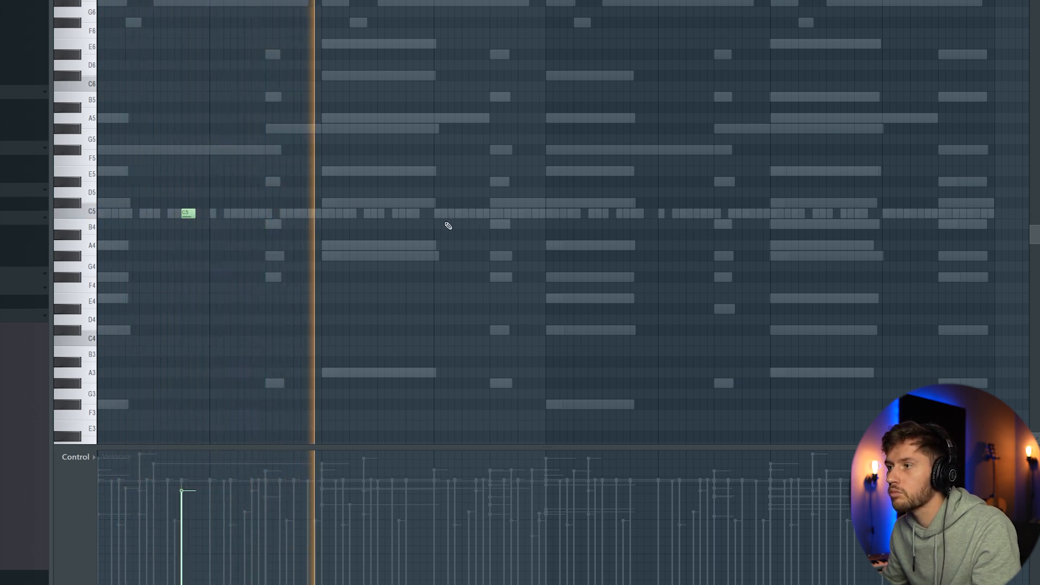
left_click(412, 213)
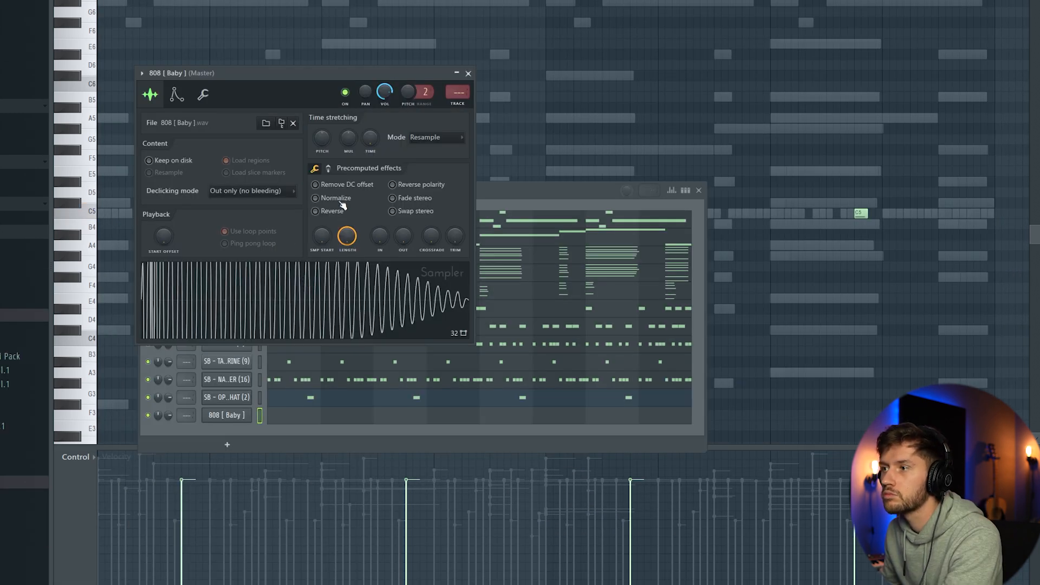
Step: Normalize the 808 [ Baby ] sample and draw F#5, G#5, A5 and C#5 bass notes where the chords change
left_click(338, 200)
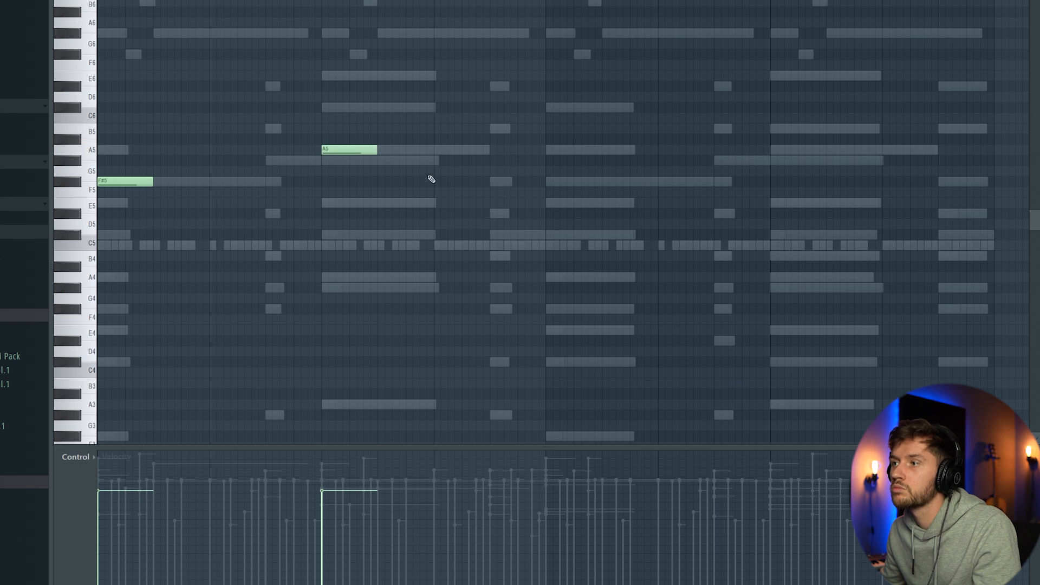
key("space")
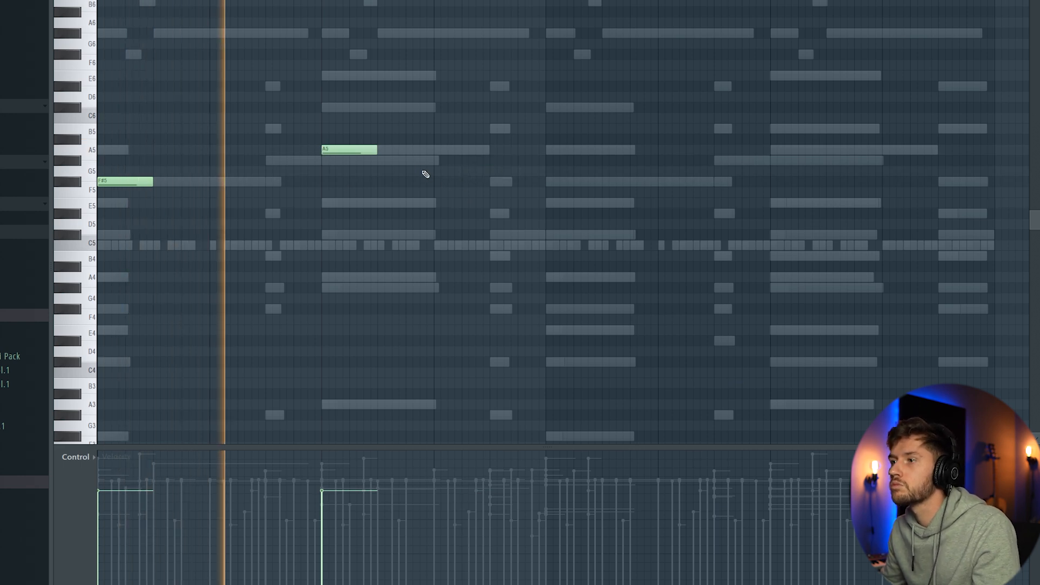
left_click(268, 160)
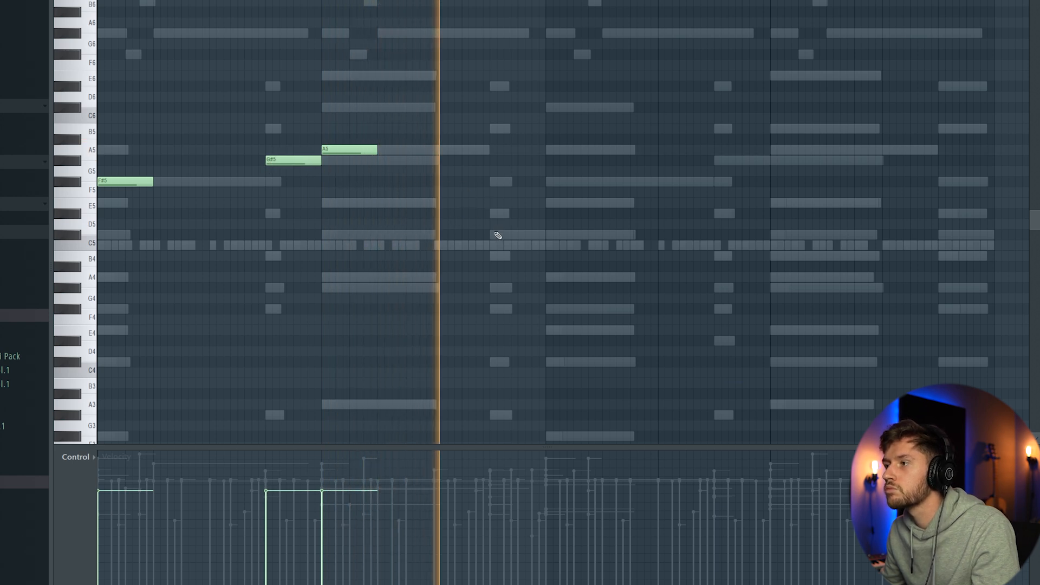
left_click(493, 213)
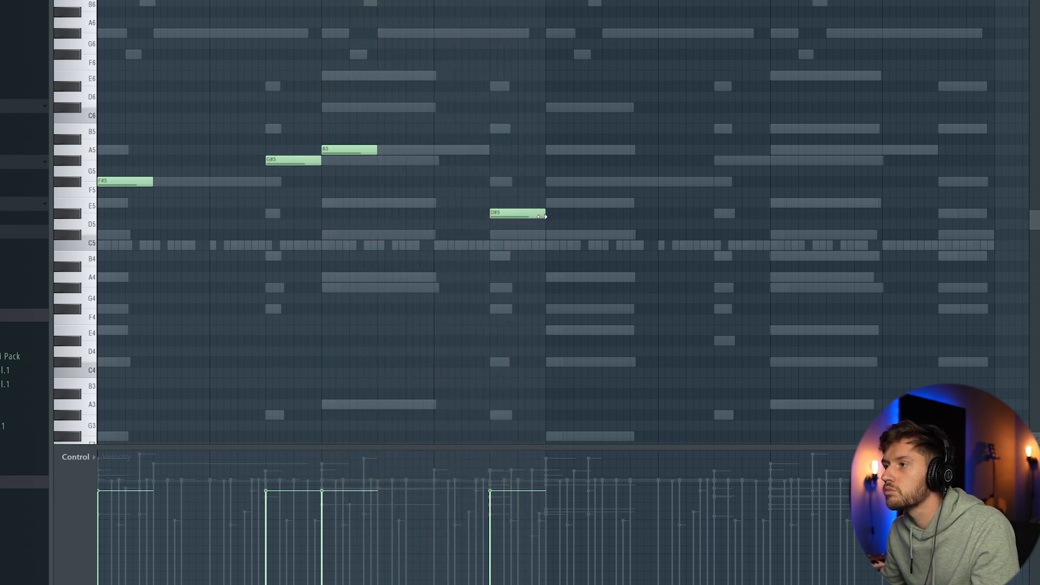
Step: Shorten the G#5 bass note, fill the gap before A5 with two very short G#5 notes and lower their velocities
key("space")
left_click_drag(347, 161, 314, 161)
left_click(318, 161)
left_click(307, 548)
left_click_drag(314, 539, 315, 522)
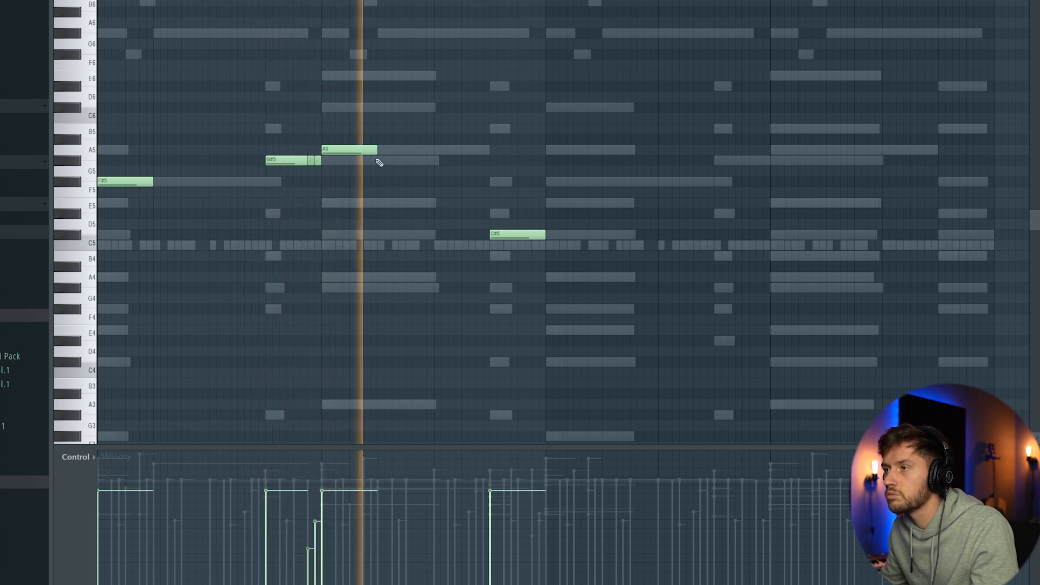
Step: Add a short and a longer A5 bass note directly before the C#5 note
left_click(436, 150)
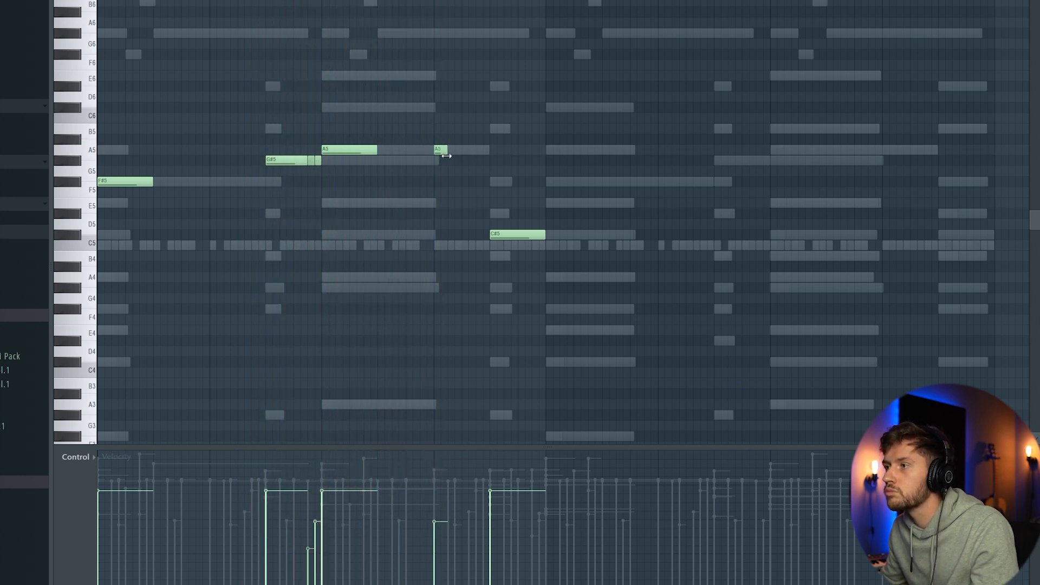
key("space")
left_click_drag(465, 158, 486, 151)
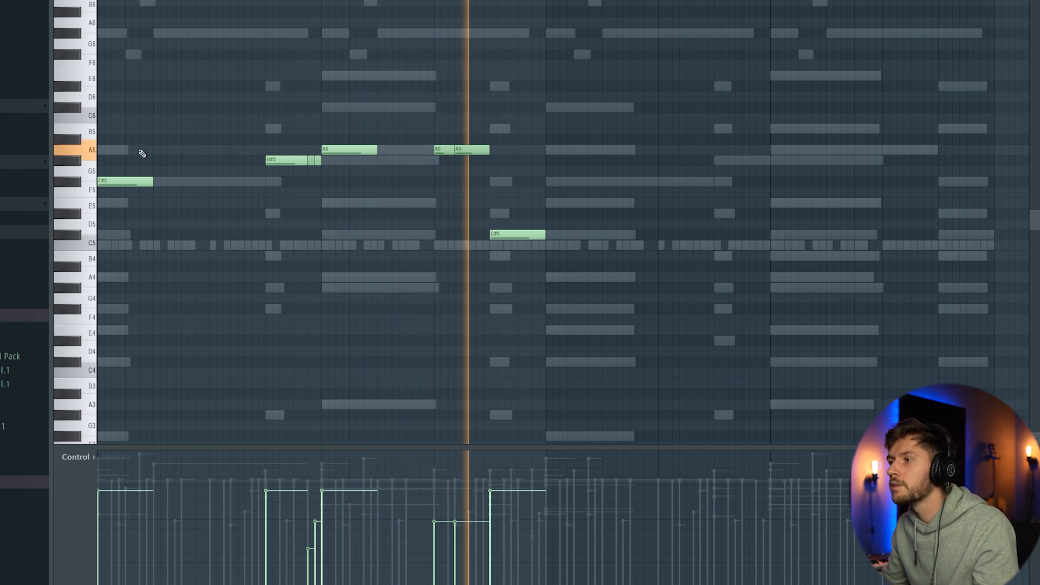
key("space")
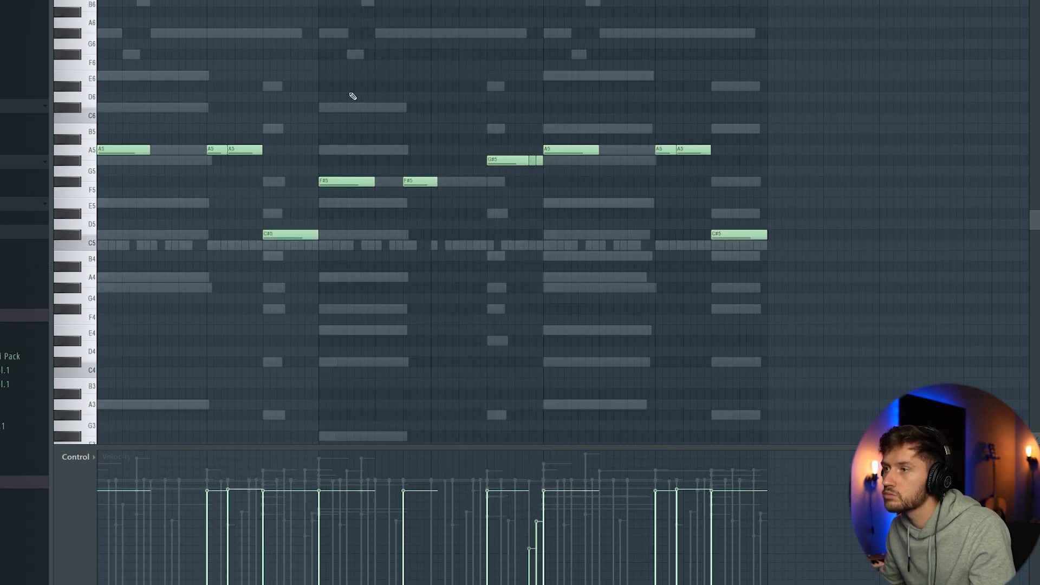
Step: Split the last C#5 into two notes, add an extra A5 in the second-to-last bar and lengthen the second F#5
key("space")
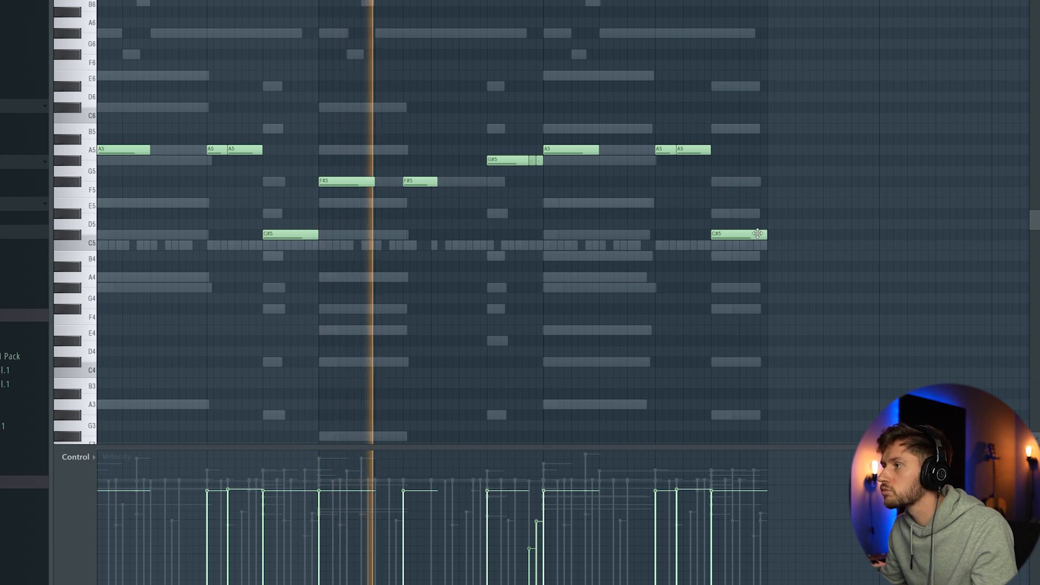
left_click_drag(766, 234, 730, 234)
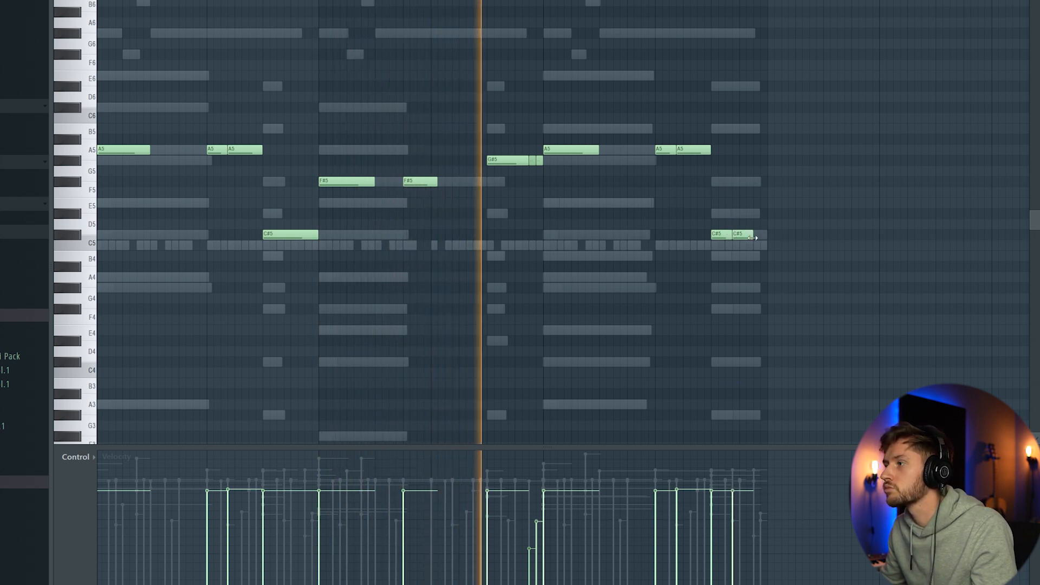
left_click(742, 232)
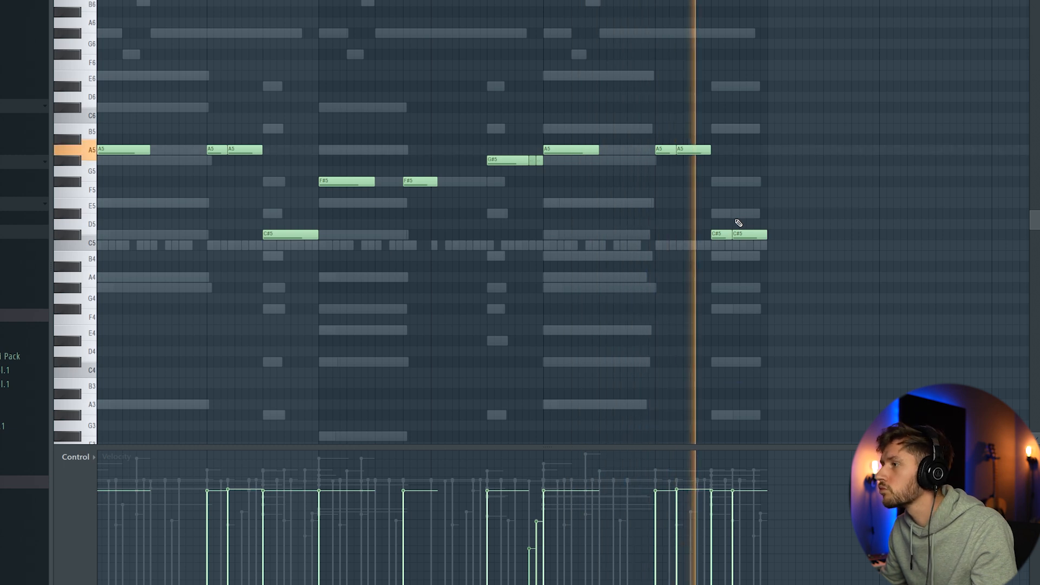
left_click(627, 149)
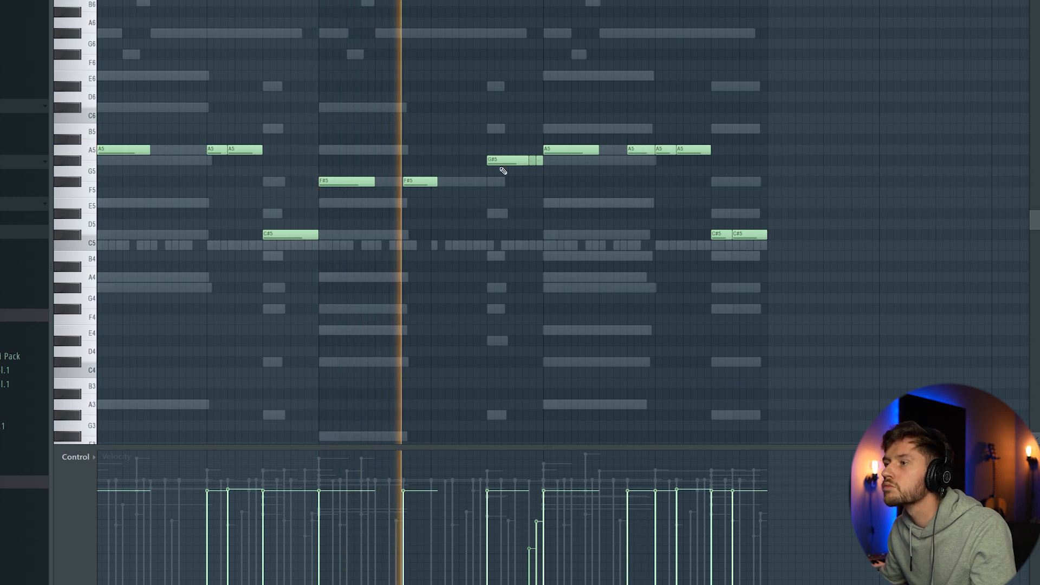
left_click_drag(437, 185, 458, 185)
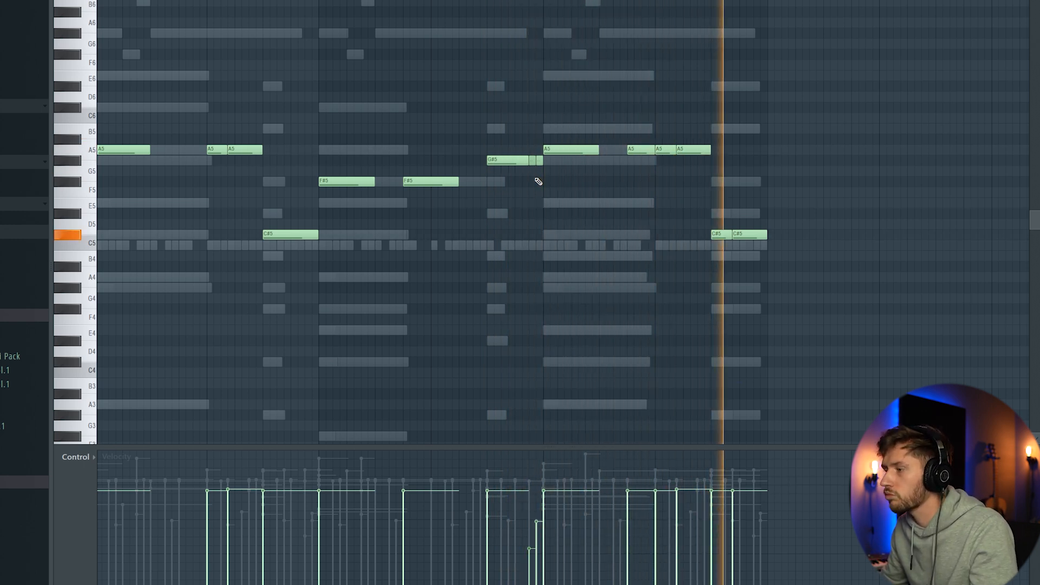
Step: Load ValhallaVintageVerb into the first effect slot of the BUS mixer track
key("F9")
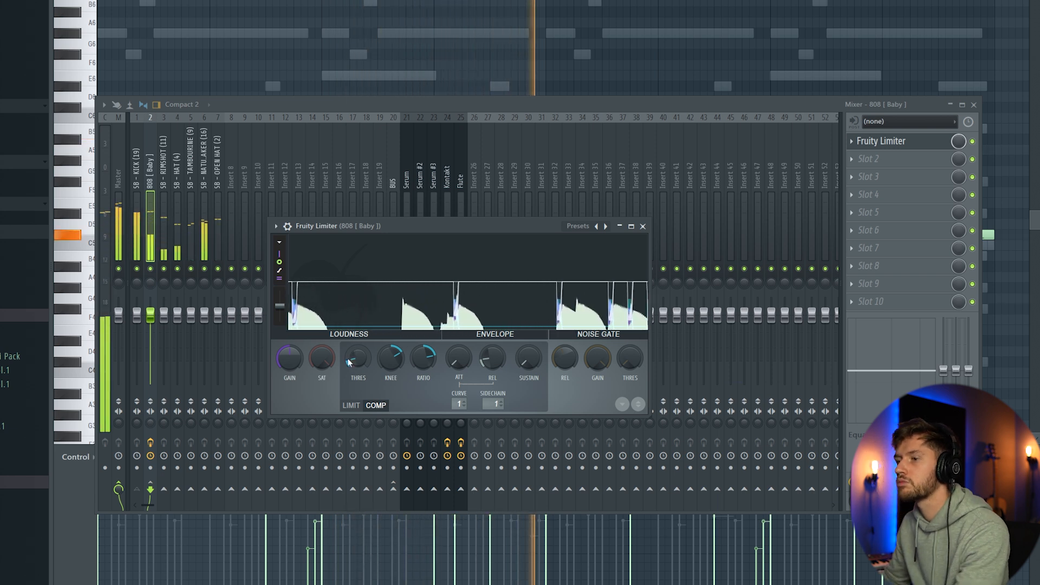
left_click(520, 103)
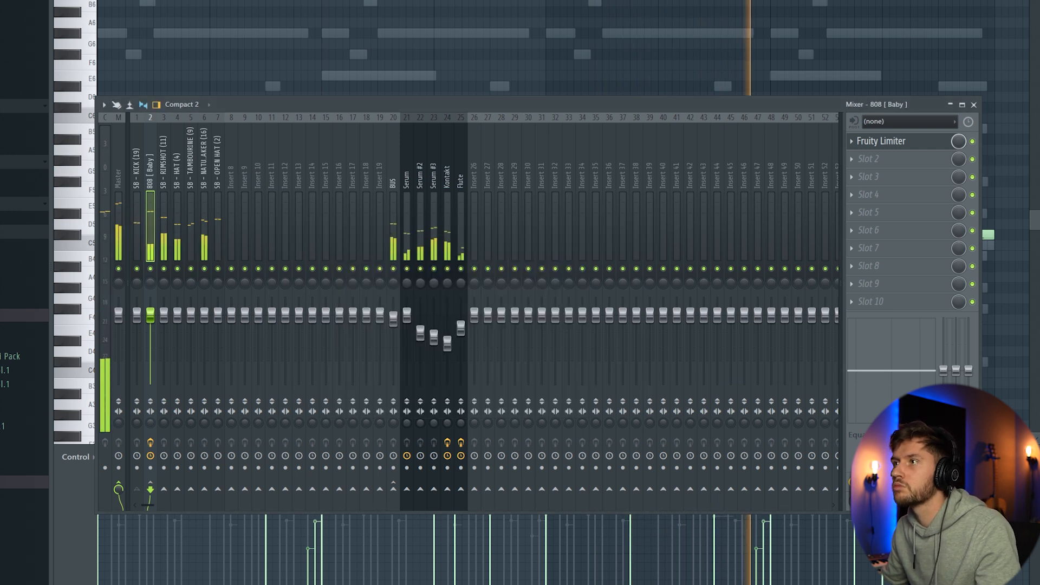
key("F6")
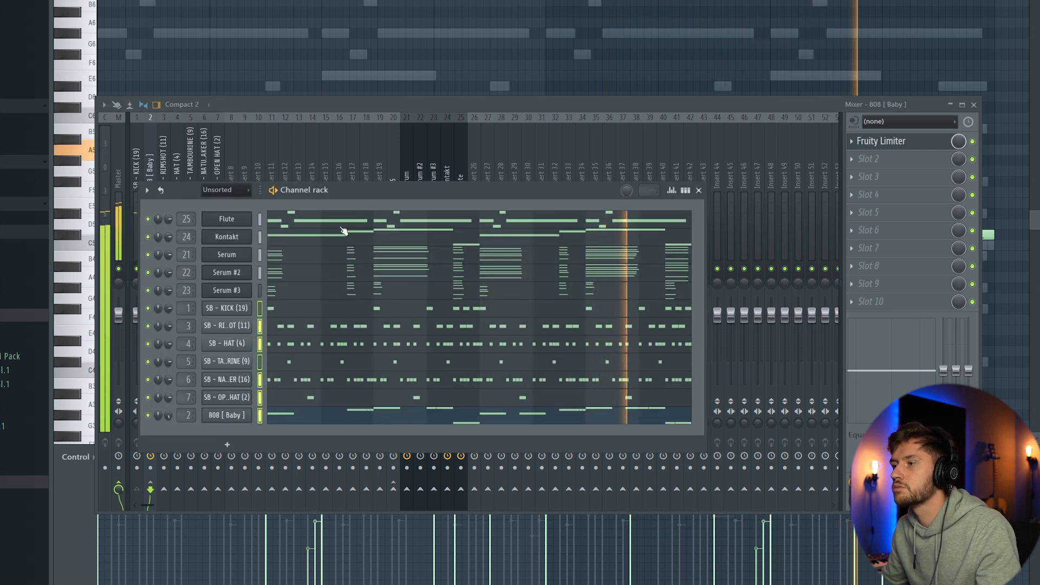
left_click(413, 101)
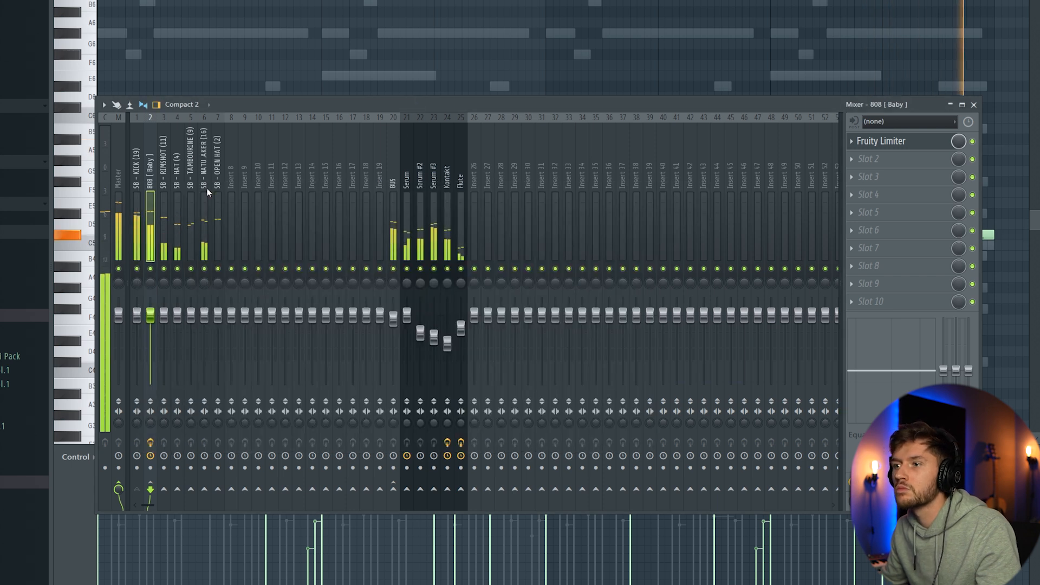
left_click(393, 172)
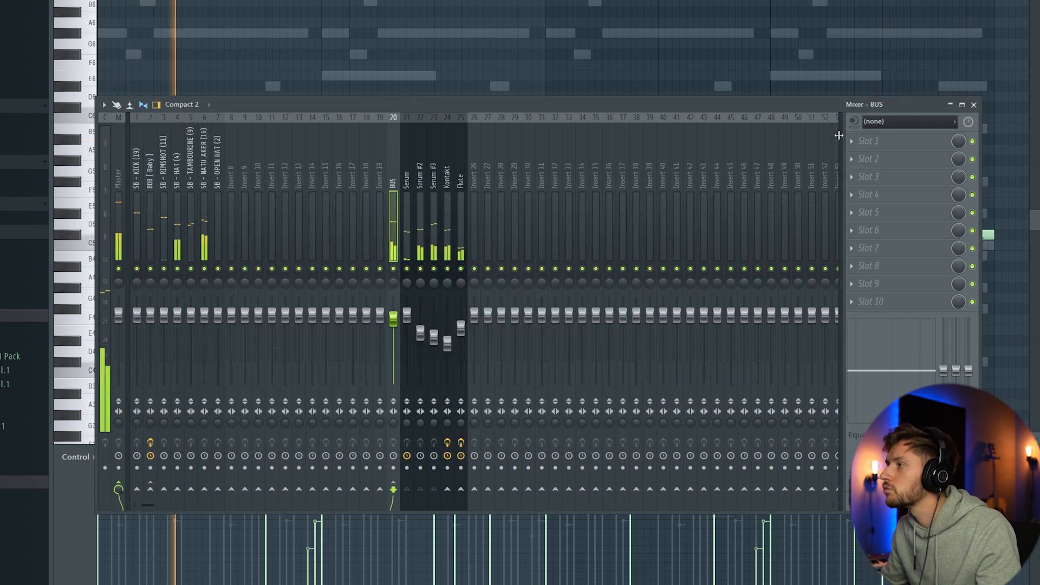
left_click(862, 142)
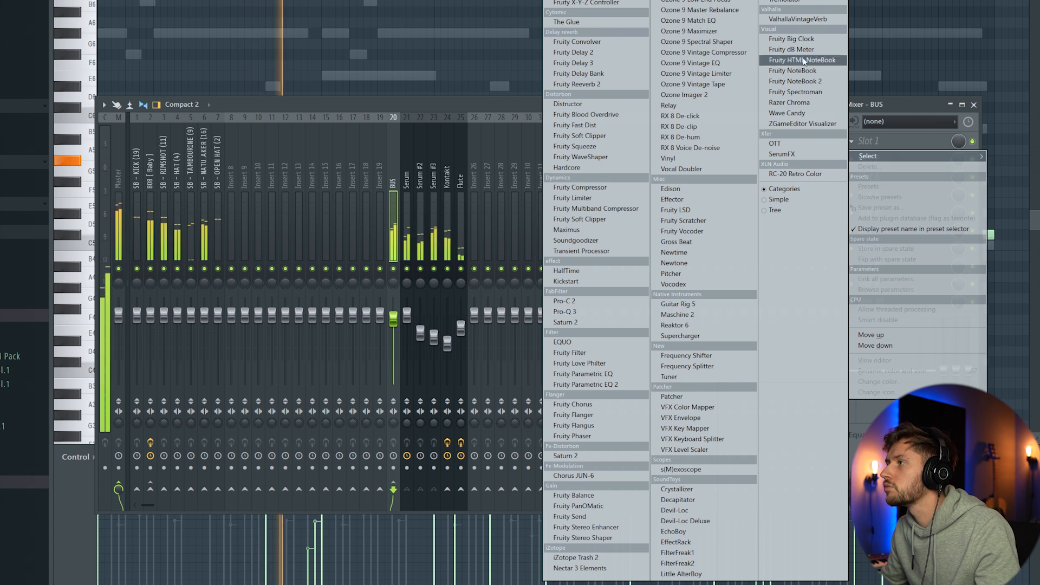
left_click(809, 20)
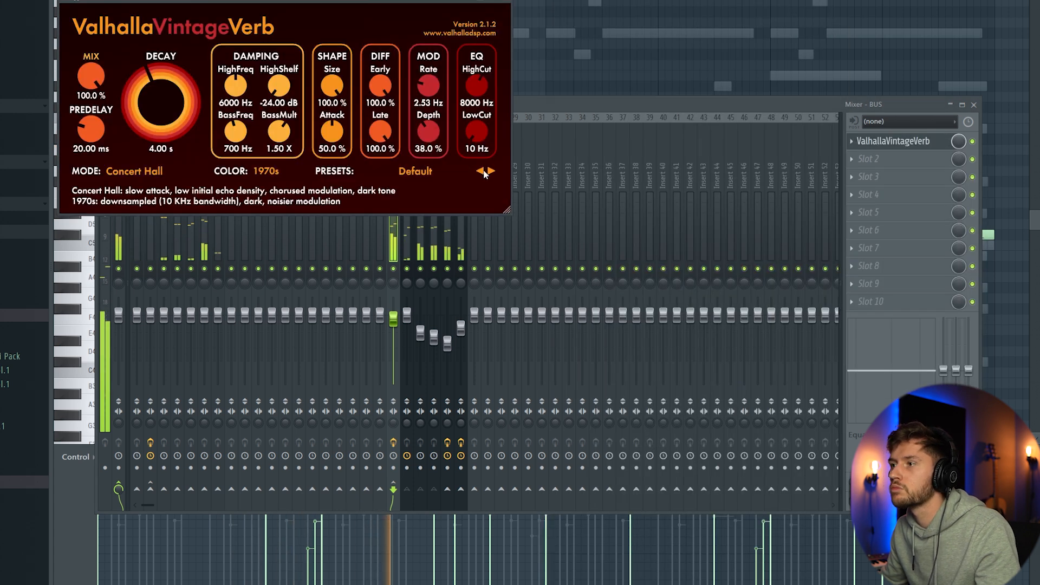
Step: Load the Cross Stick Room preset in the BUS reverb
left_click(414, 171)
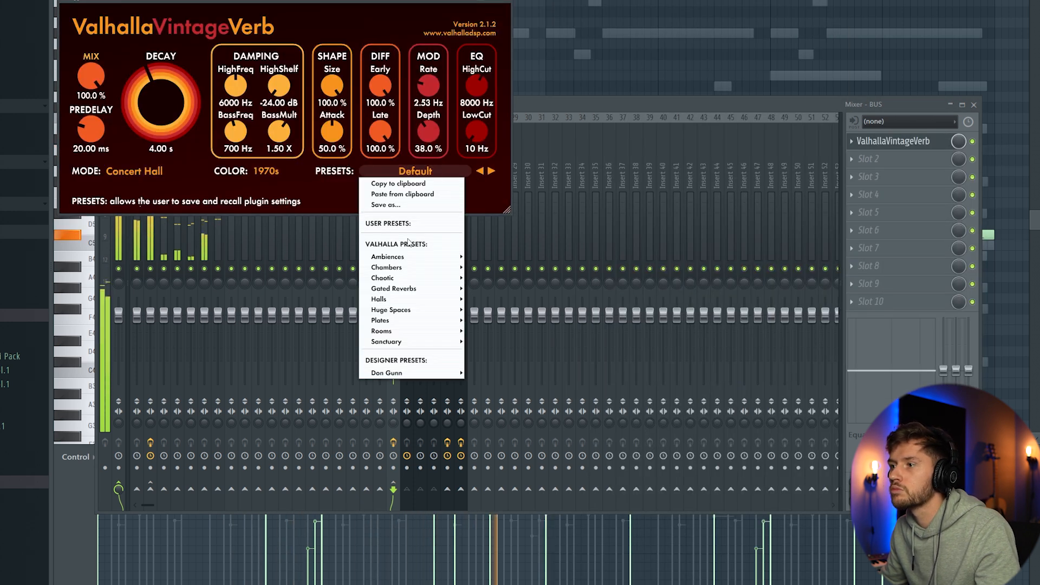
mouse_move(412, 256)
left_click(499, 168)
Step: Set the BUS reverb to 13.2 % mix, 0.90 s decay, 0 ms predelay and a 470 Hz low cut
left_click_drag(92, 77, 101, 184)
left_click_drag(163, 126, 164, 117)
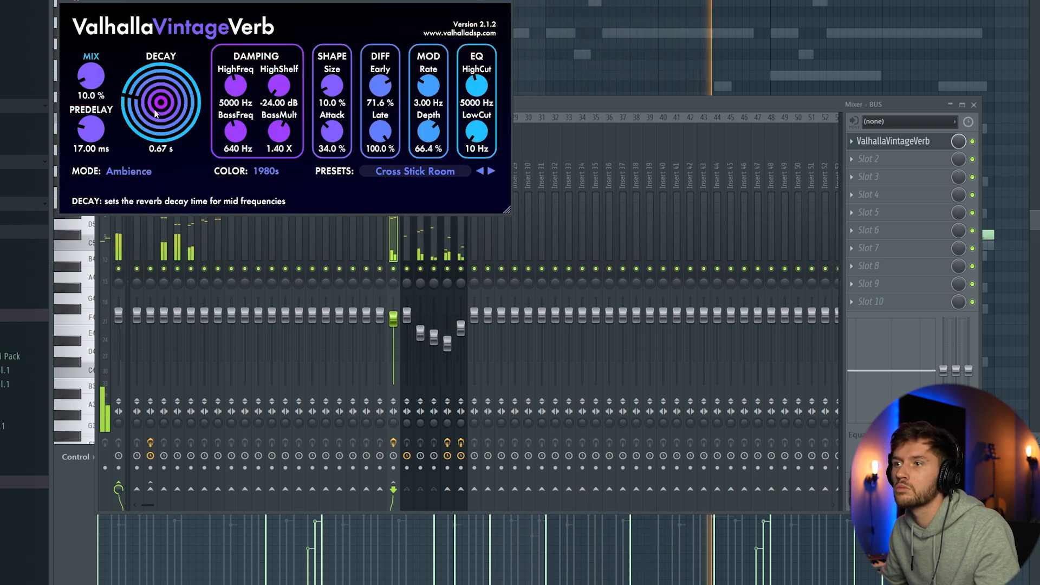
left_click_drag(92, 73, 92, 71)
left_click_drag(92, 130, 93, 162)
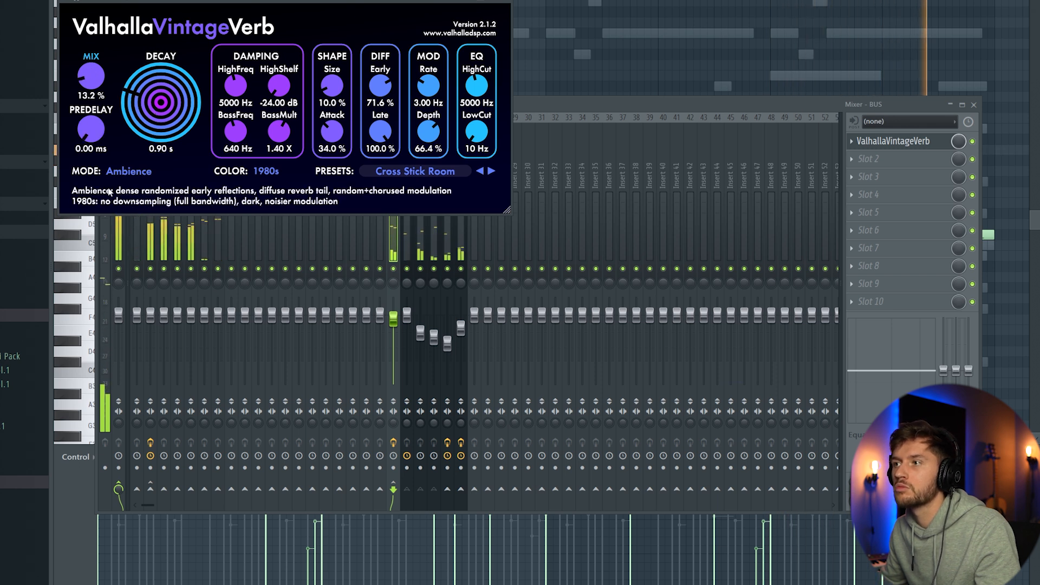
left_click_drag(472, 134, 473, 127)
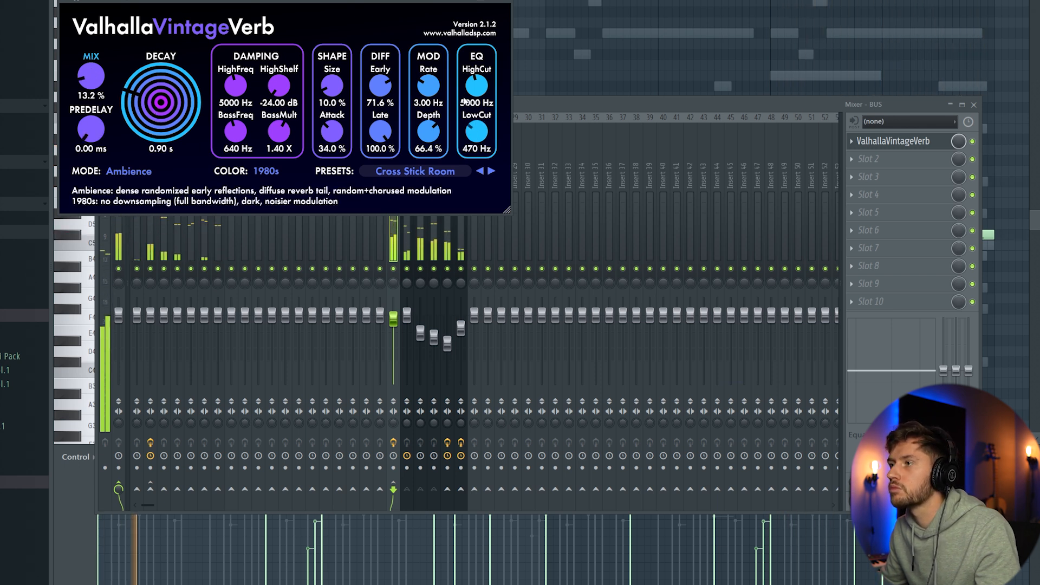
left_click(548, 102)
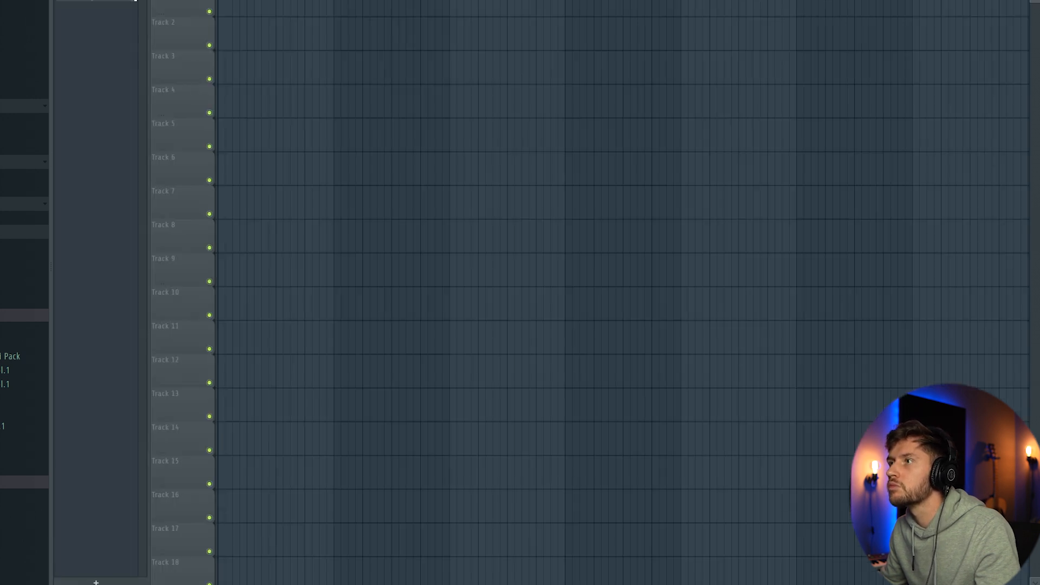
Step: Lower the mixer volumes of the natural shaker and, slightly less, the open hat track
key("F6")
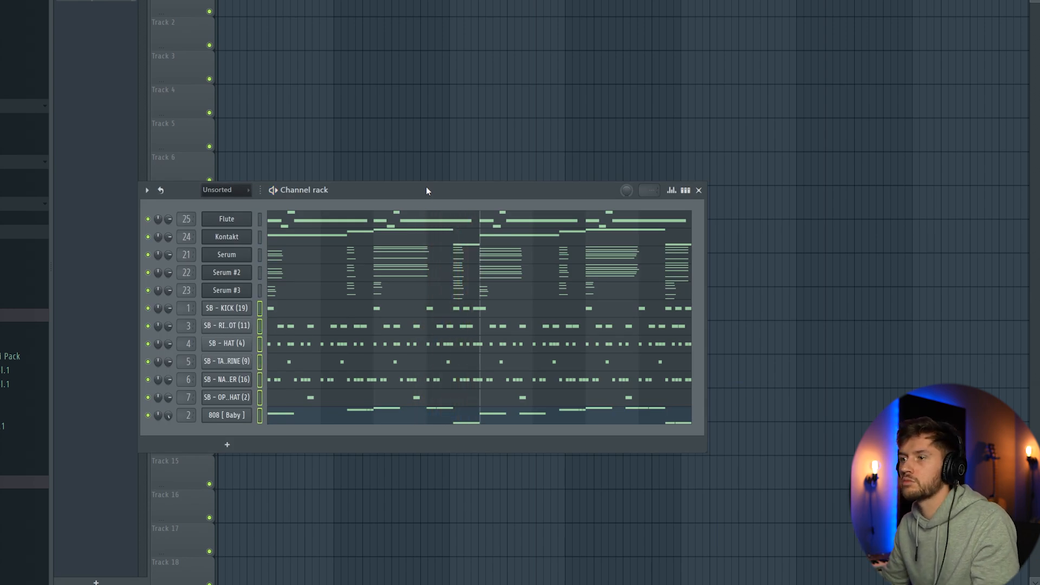
key("F9")
left_click(201, 165)
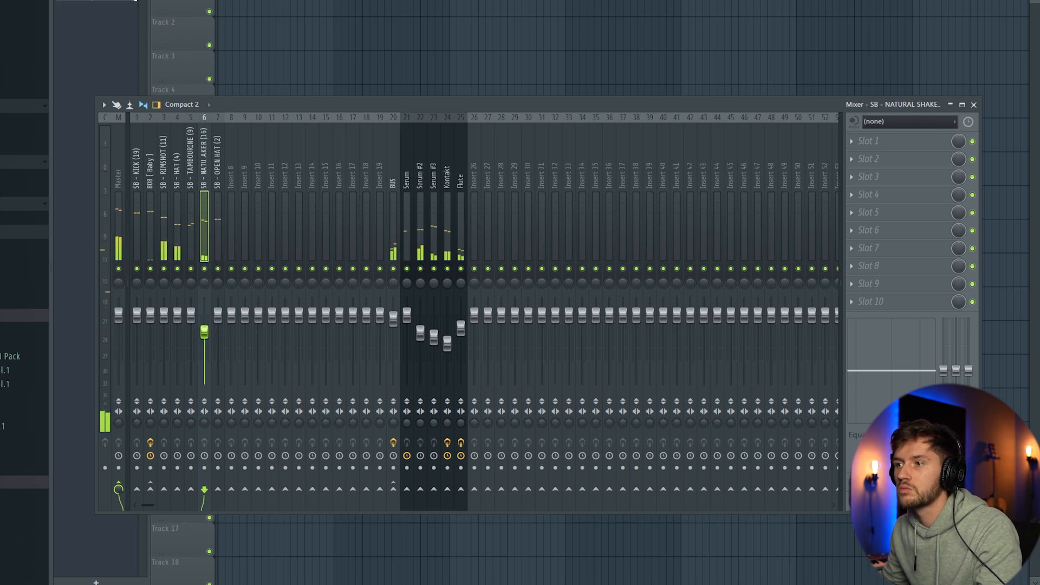
left_click_drag(218, 314, 217, 323)
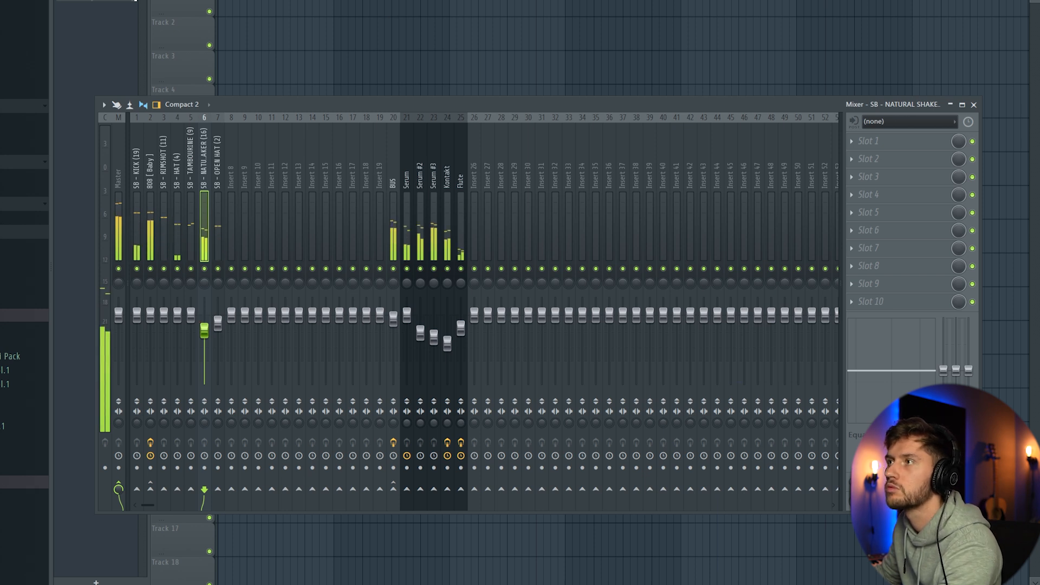
Step: Load Ozone Imager 2 into the second effect slot of the BUS track and set its width to 50 %
key("F6")
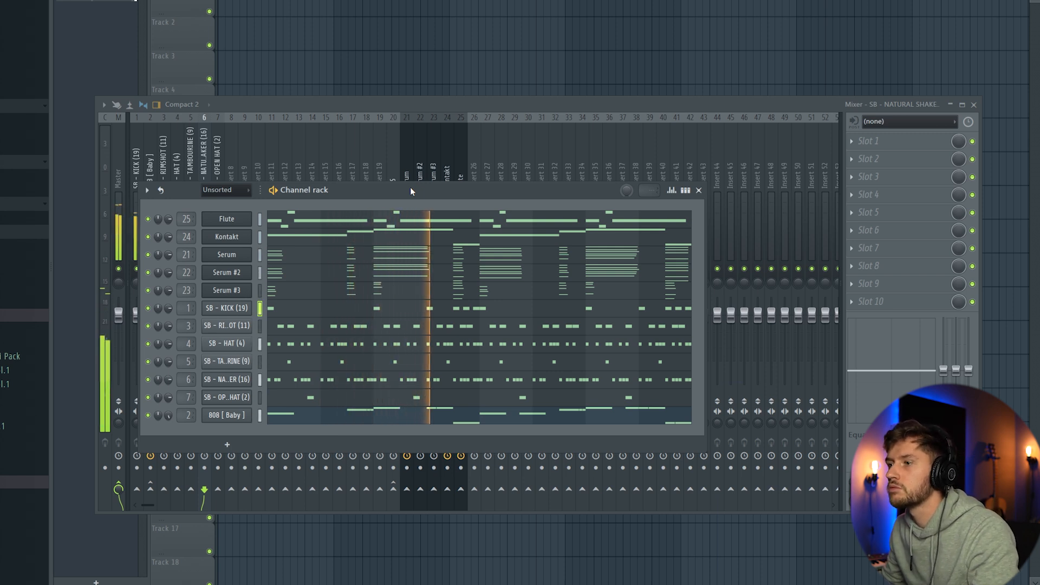
key("F6")
left_click(395, 151)
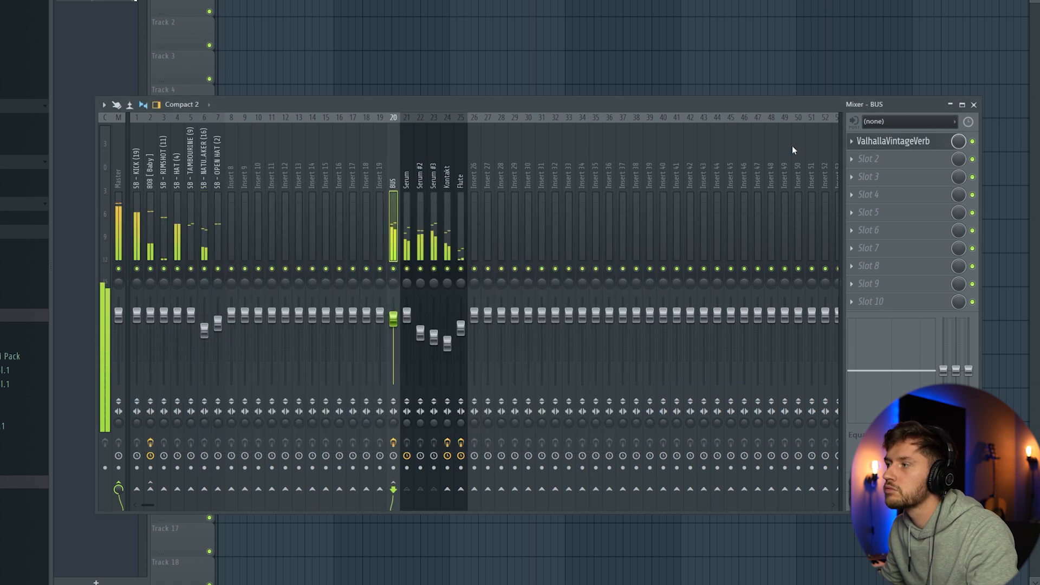
left_click(860, 159)
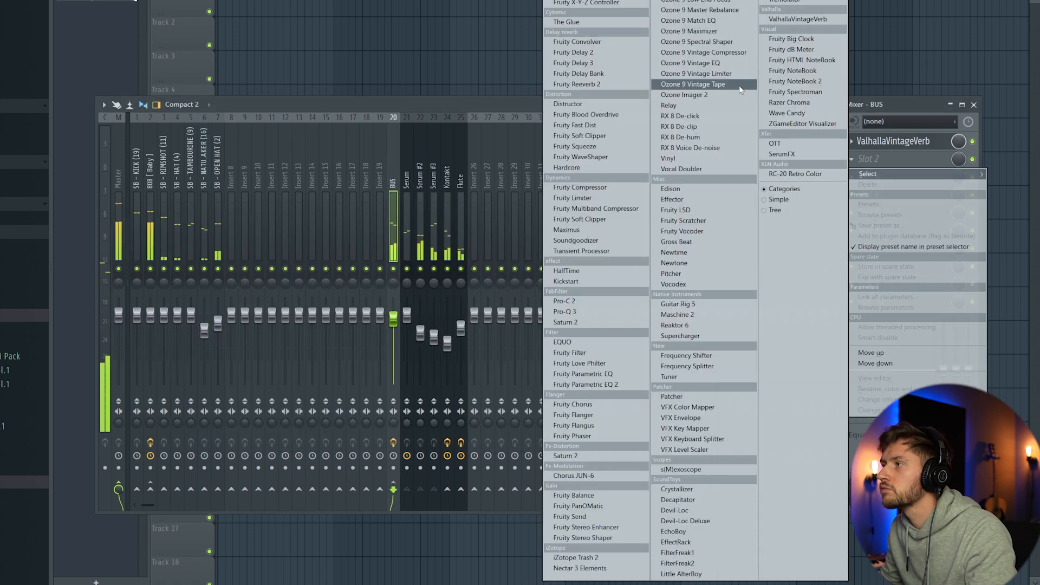
left_click(714, 95)
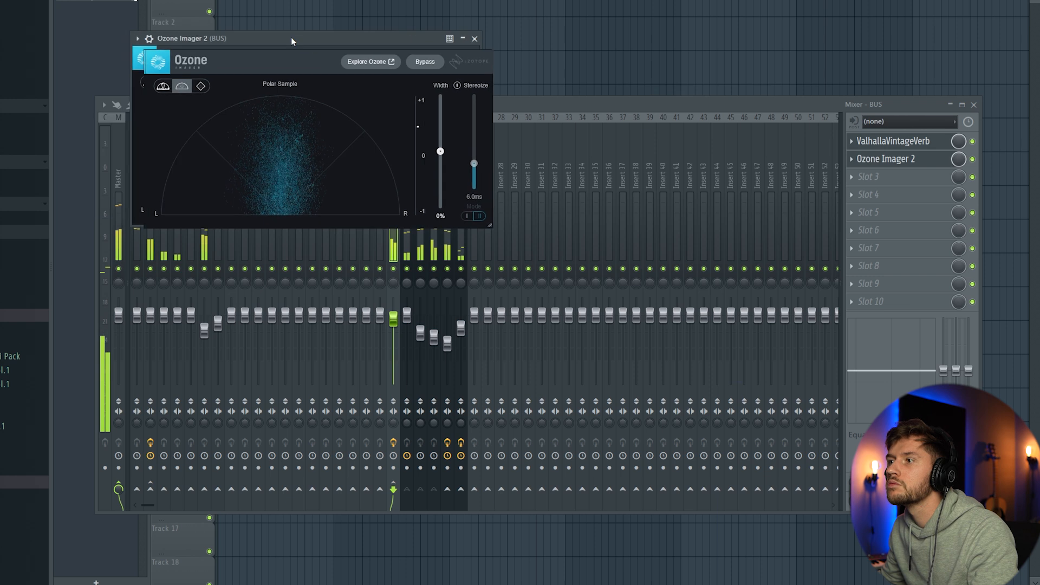
left_click_drag(291, 36, 309, 44)
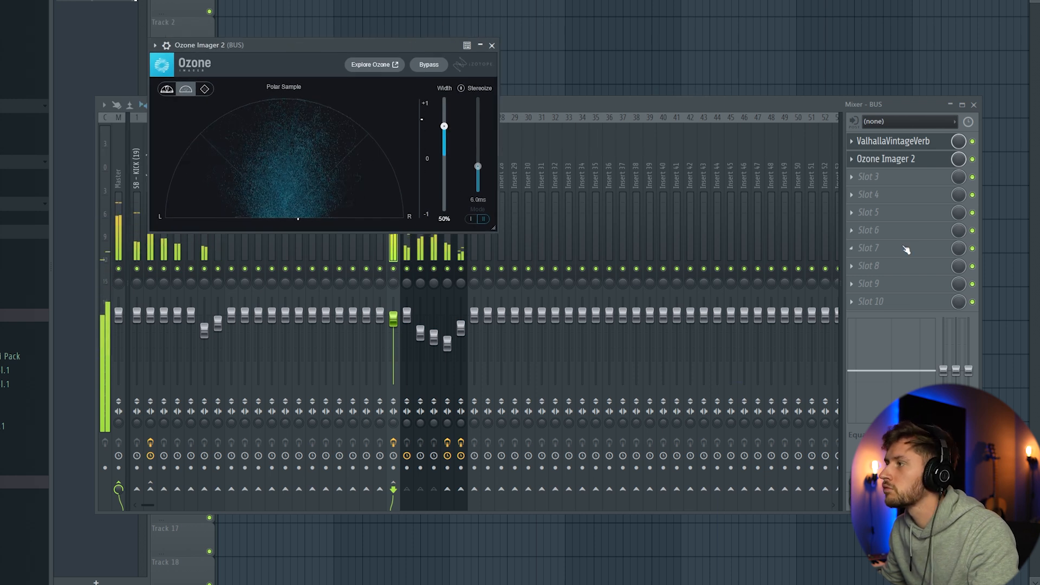
Step: Add Fruity Parametric EQ 2 to the third BUS effect slot and roll off the lows with band 1 at about 200 Hz
left_click(859, 184)
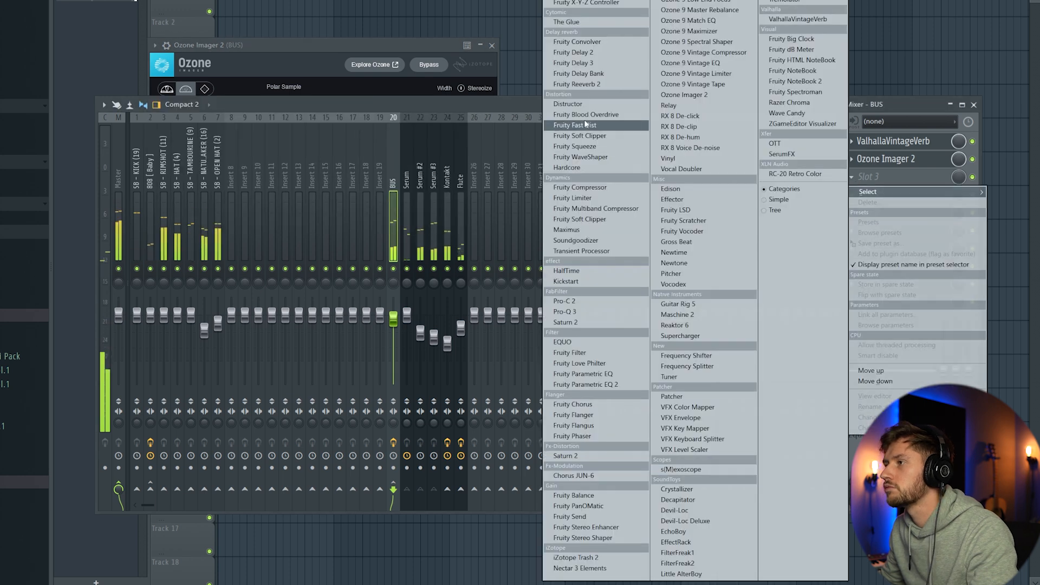
left_click(584, 384)
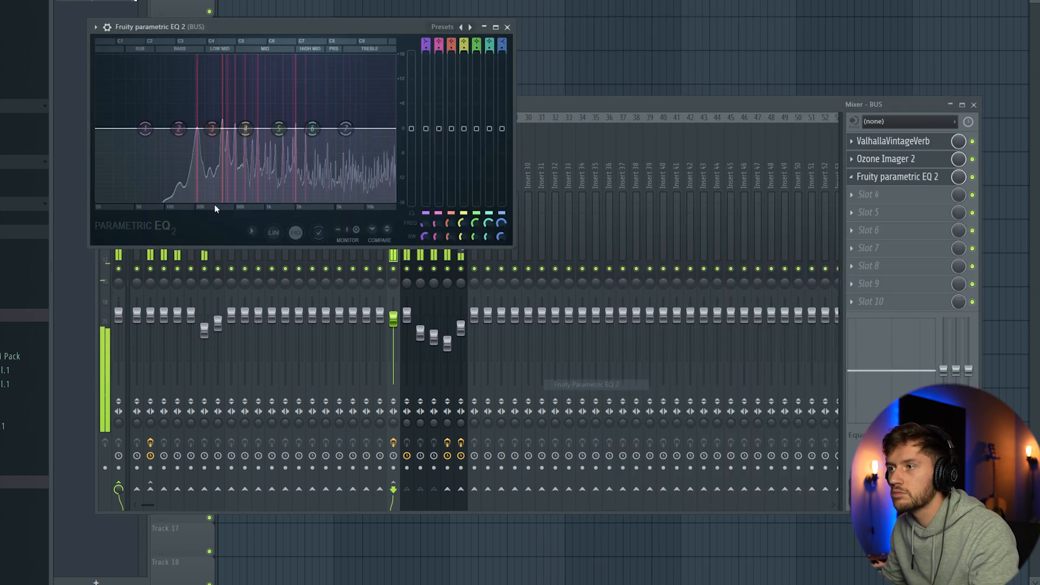
left_click_drag(145, 128, 208, 199)
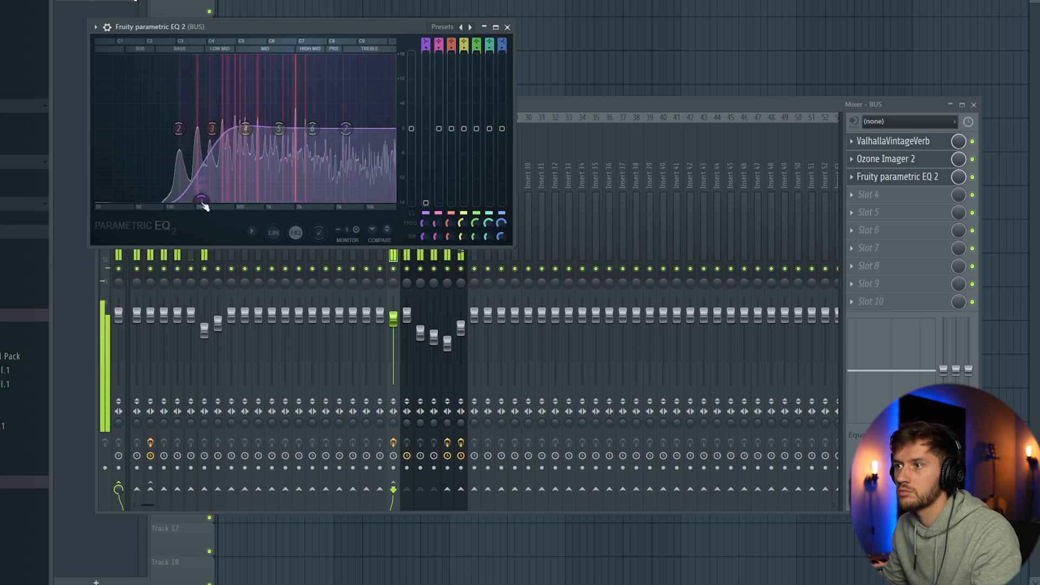
Step: Lower the mixer volume of the natural shaker slightly further and bring the tambourine track down a little
left_click(501, 143)
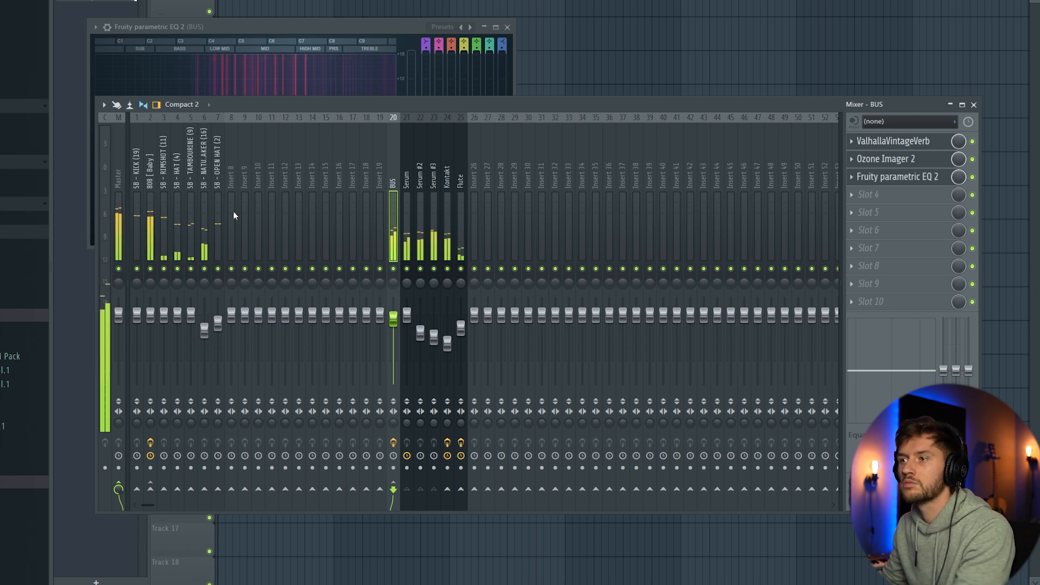
left_click(201, 333)
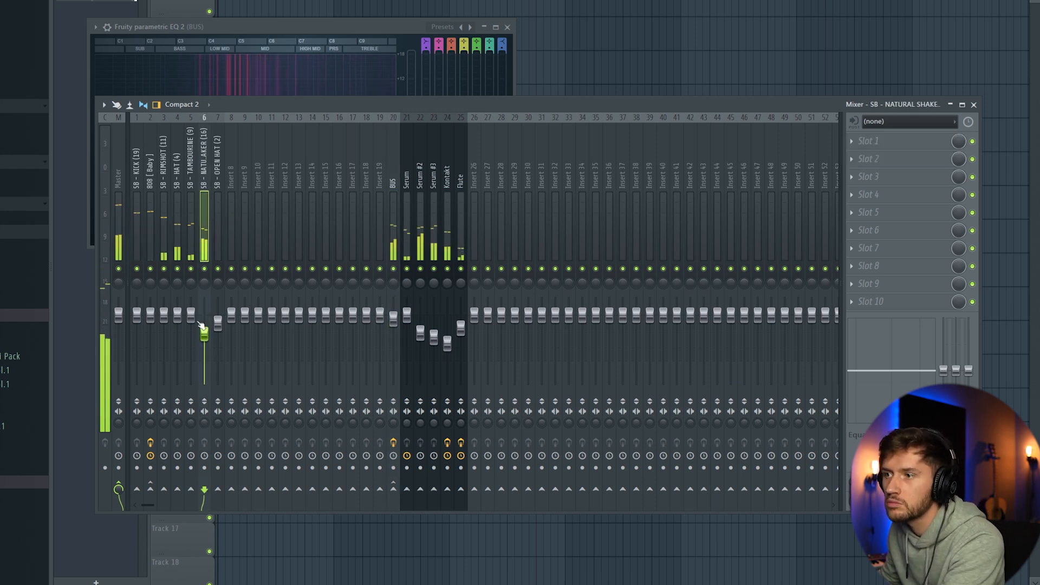
left_click_drag(190, 314, 191, 322)
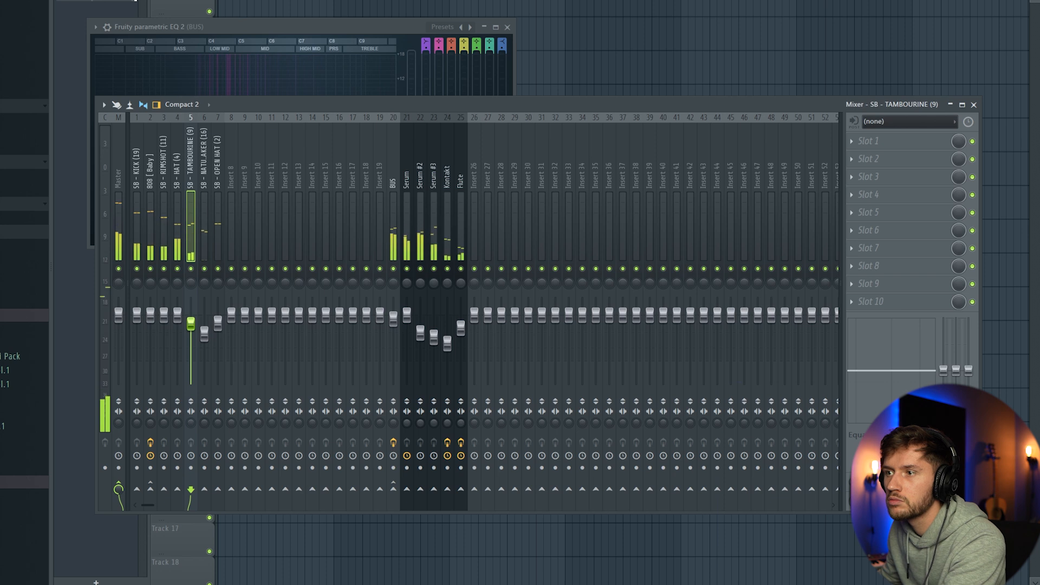
Step: Add Fruity Parametric EQ 2 to the rimshot track with a slight band 6 boost around 3 kHz, then return to the channel rack
left_click(168, 155)
left_click(868, 141)
left_click(592, 385)
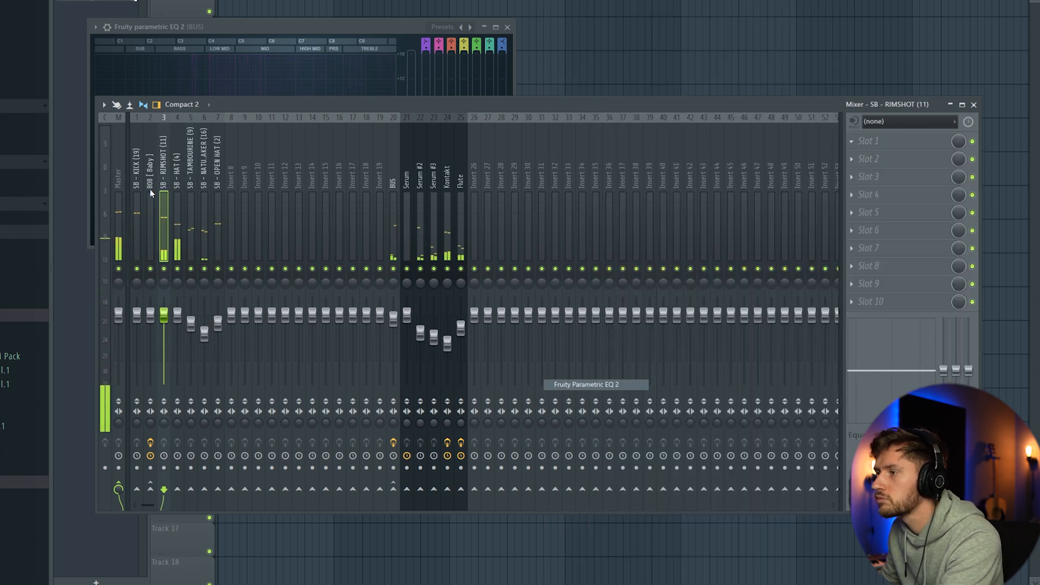
mouse_move(372, 190)
left_mouse_down()
mouse_move(410, 158)
mouse_move(420, 179)
mouse_move(376, 178)
mouse_move(379, 187)
left_mouse_up()
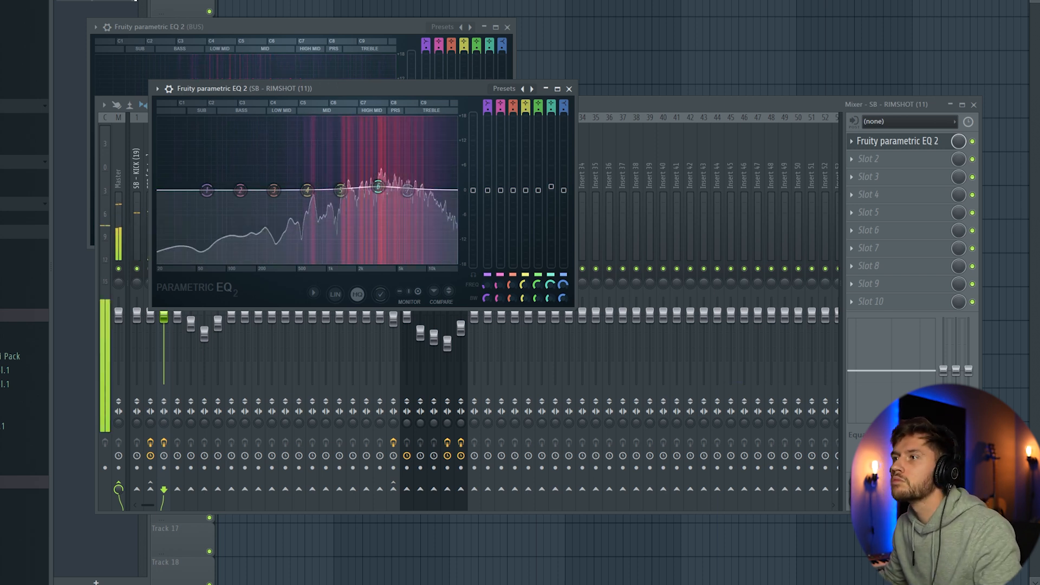
key("F12")
key("F6")
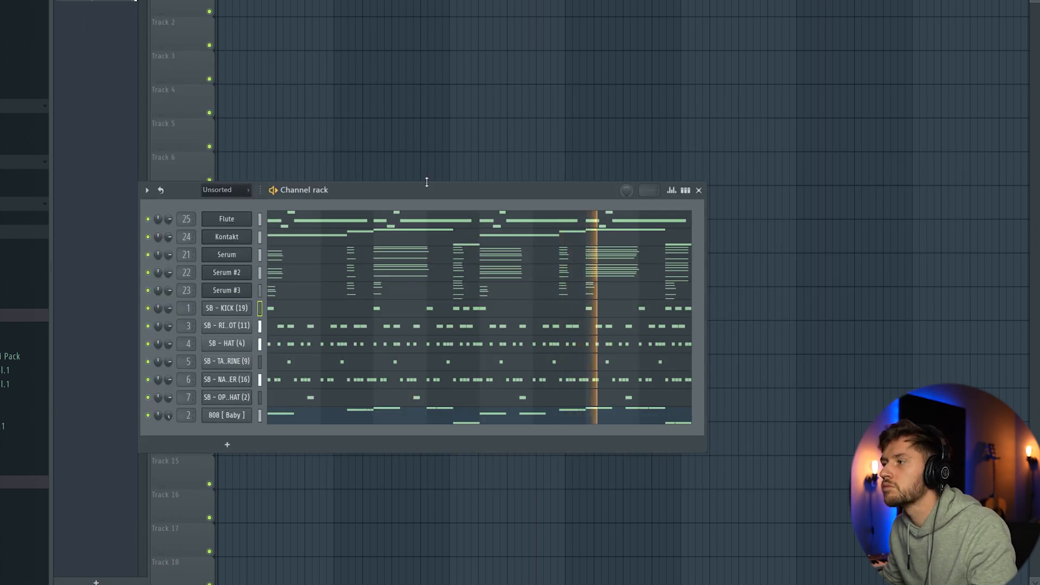